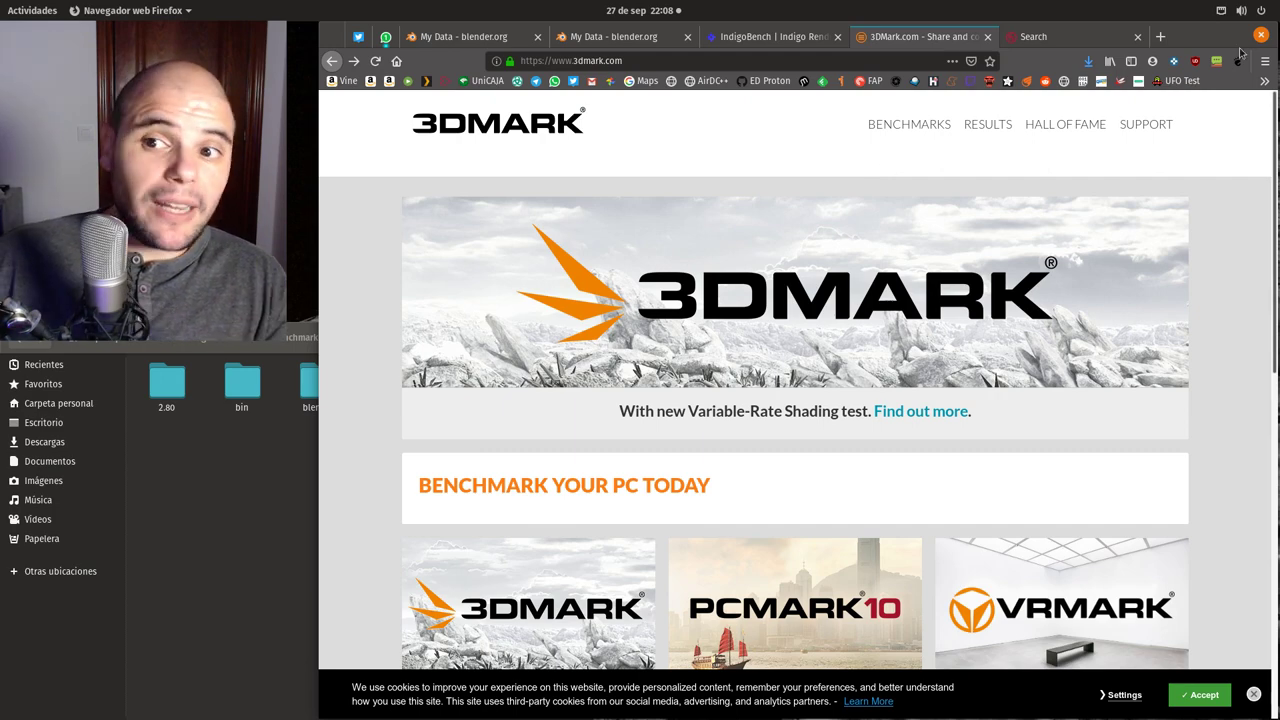
click(1078, 44)
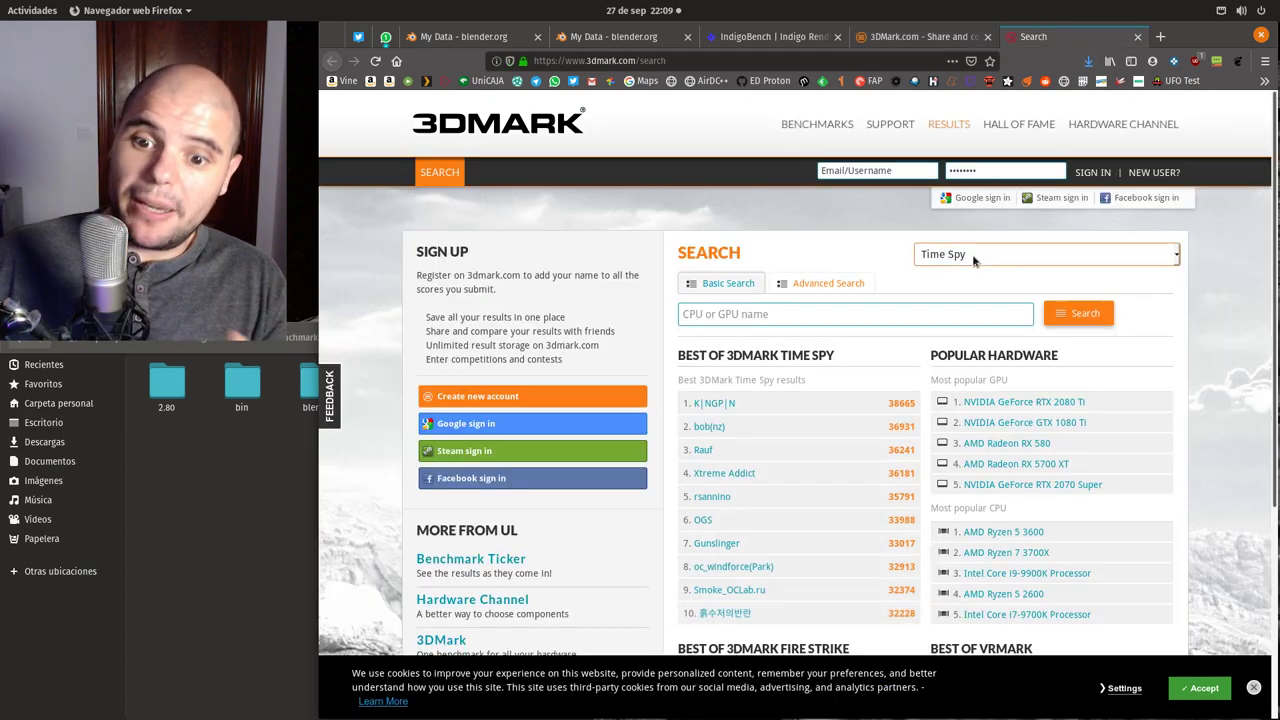
scroll(970, 260, down, 5)
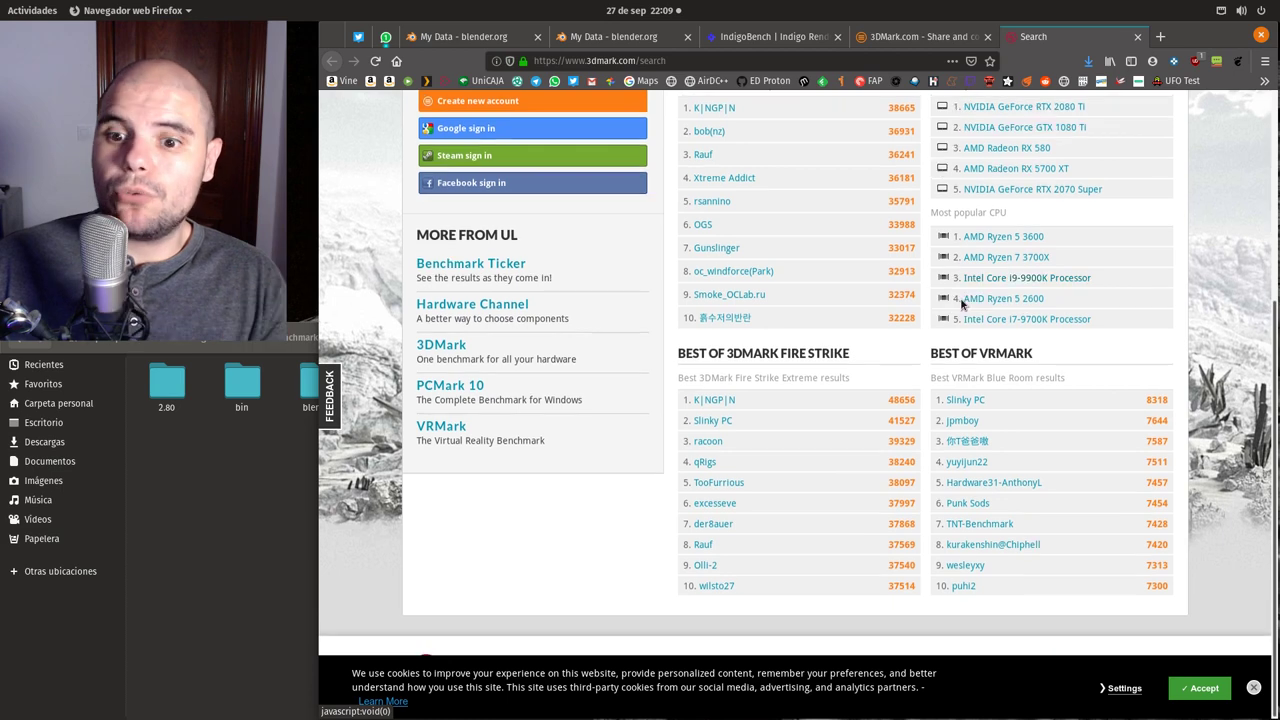
scroll(966, 290, up, 3)
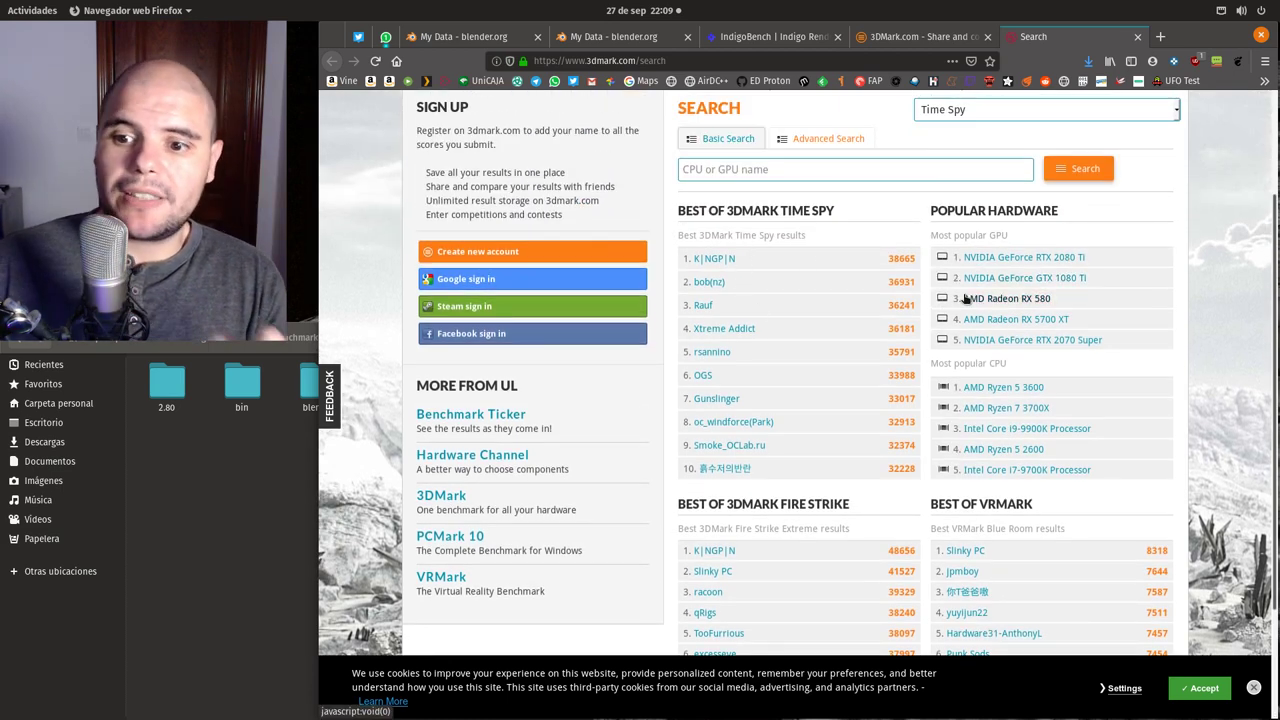
click(1025, 407)
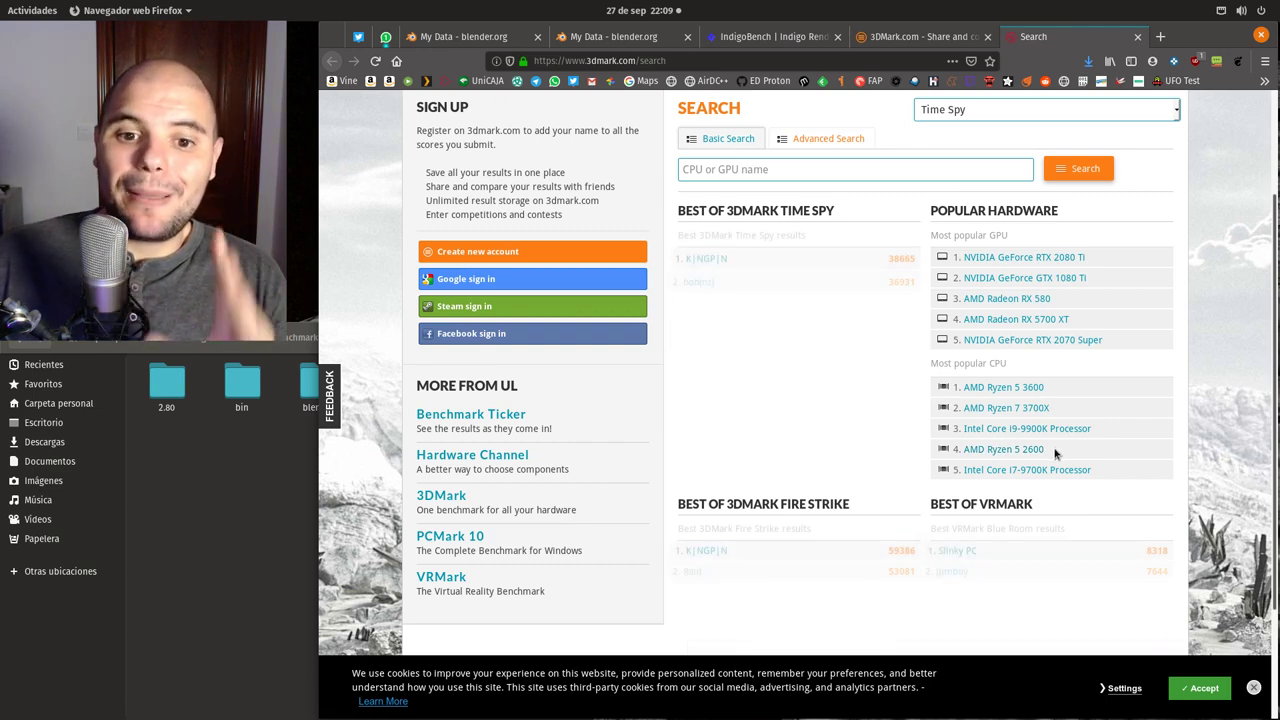
click(963, 45)
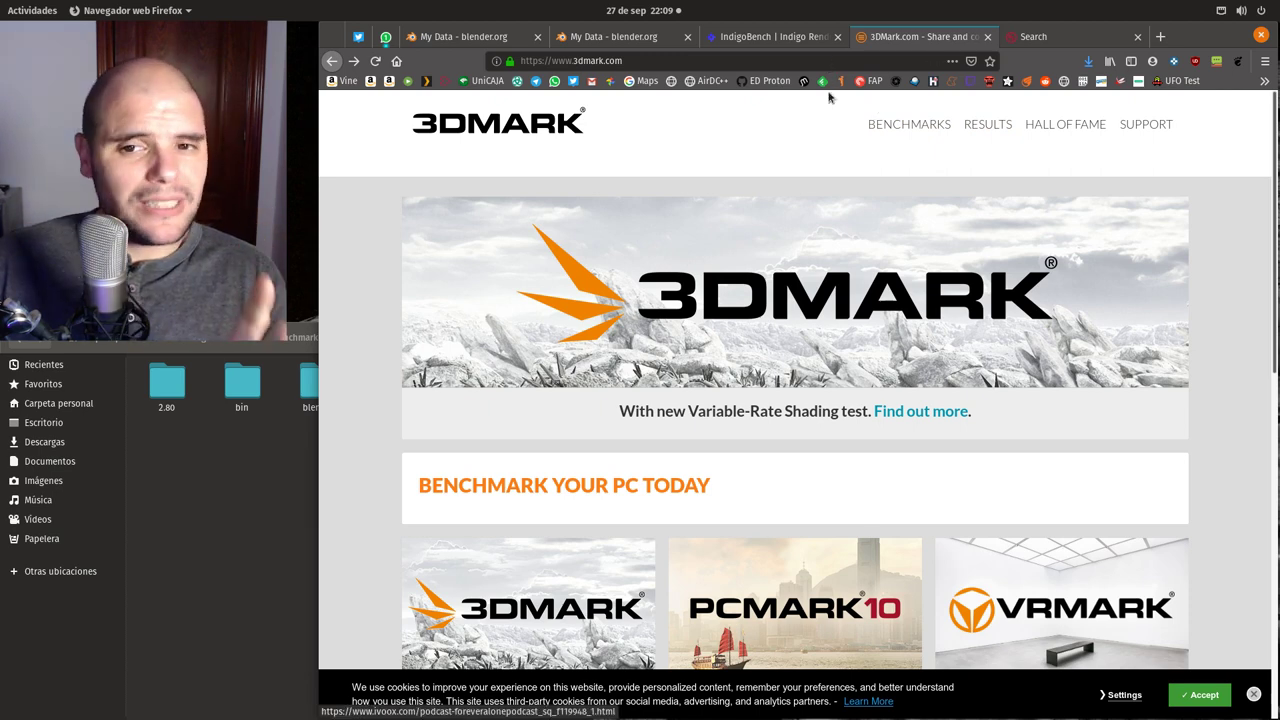
- Switch to the IndigoBench tab showing the sample GTX 1080 Ti benchmark screenshot
click(776, 37)
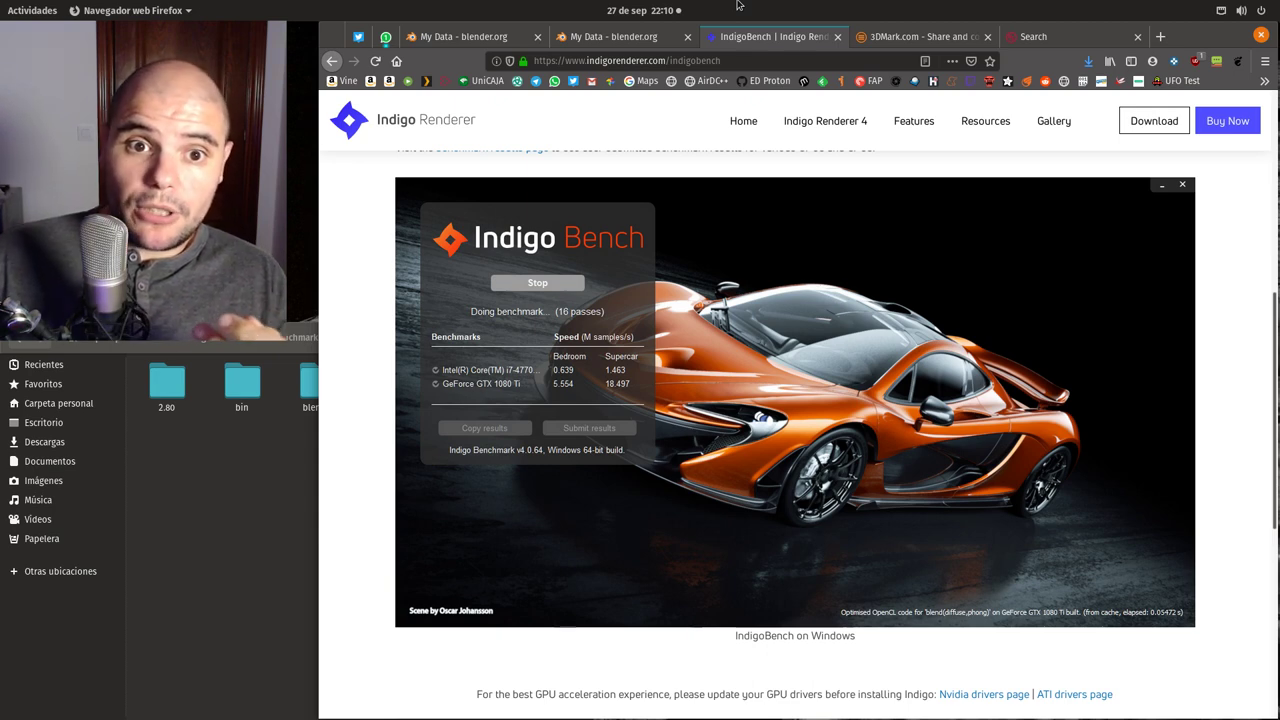
- Take the first My Data tab to the blender.org home page, then open the desktop app search
click(472, 39)
click(470, 117)
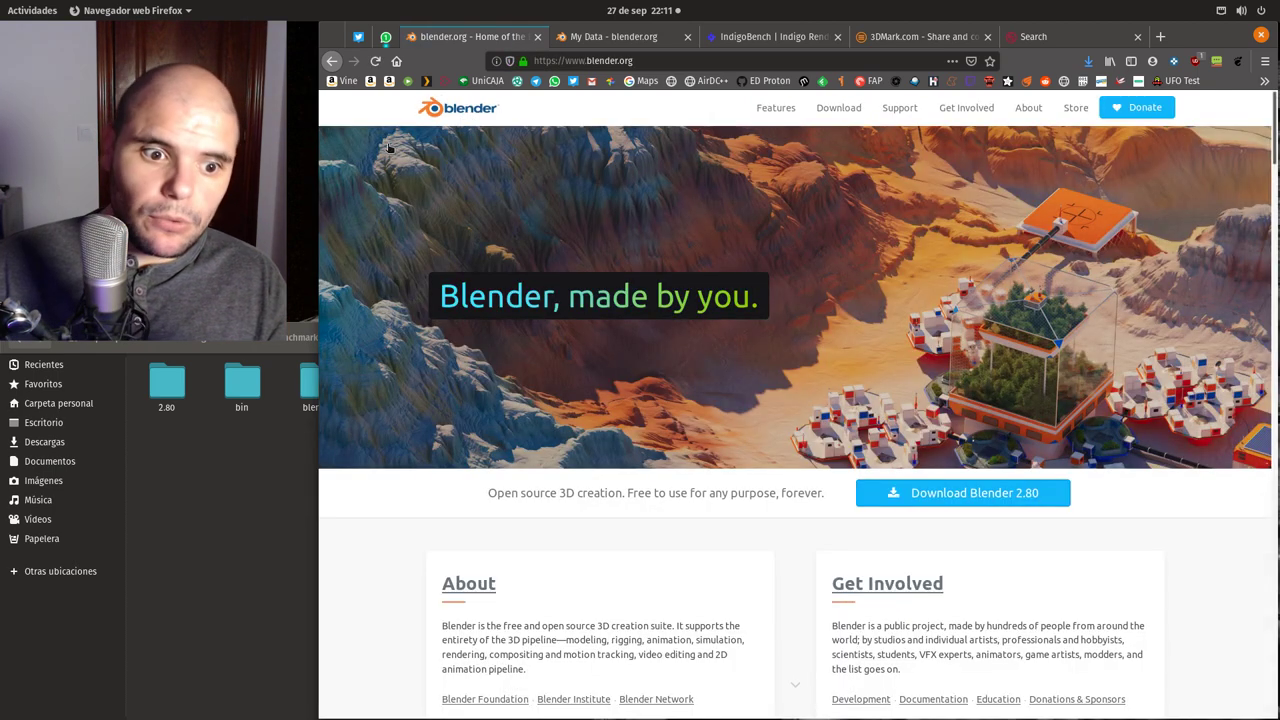
click(14, 6)
- Find Blender in the app search and launch it
text(b)
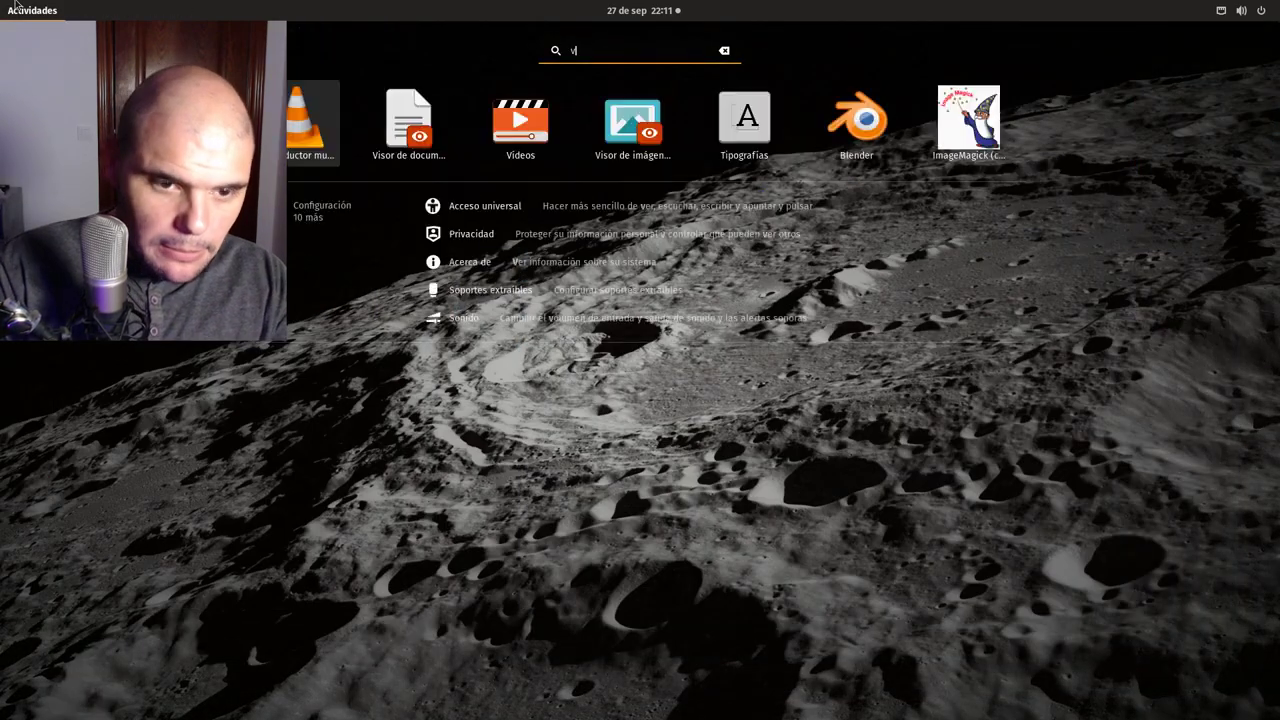
text(e)
key(BackSpace)
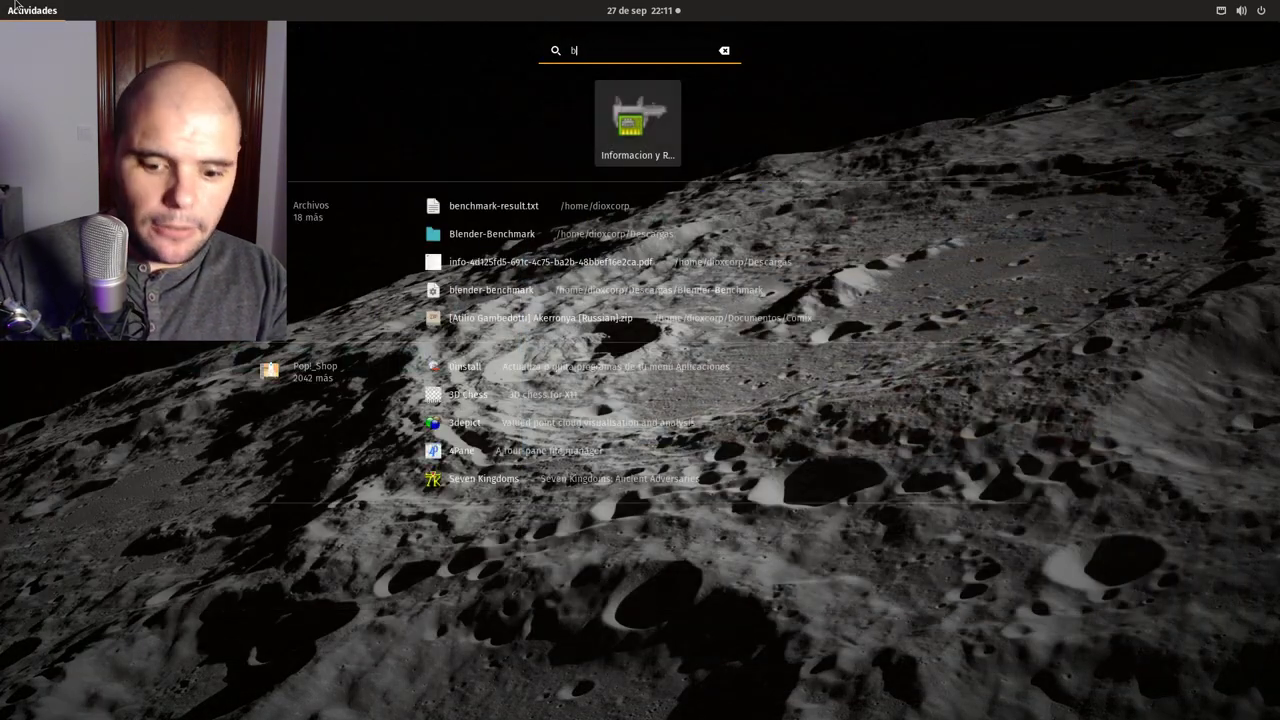
key(BackSpace)
text(blendr)
key(BackSpace)
key(BackSpace)
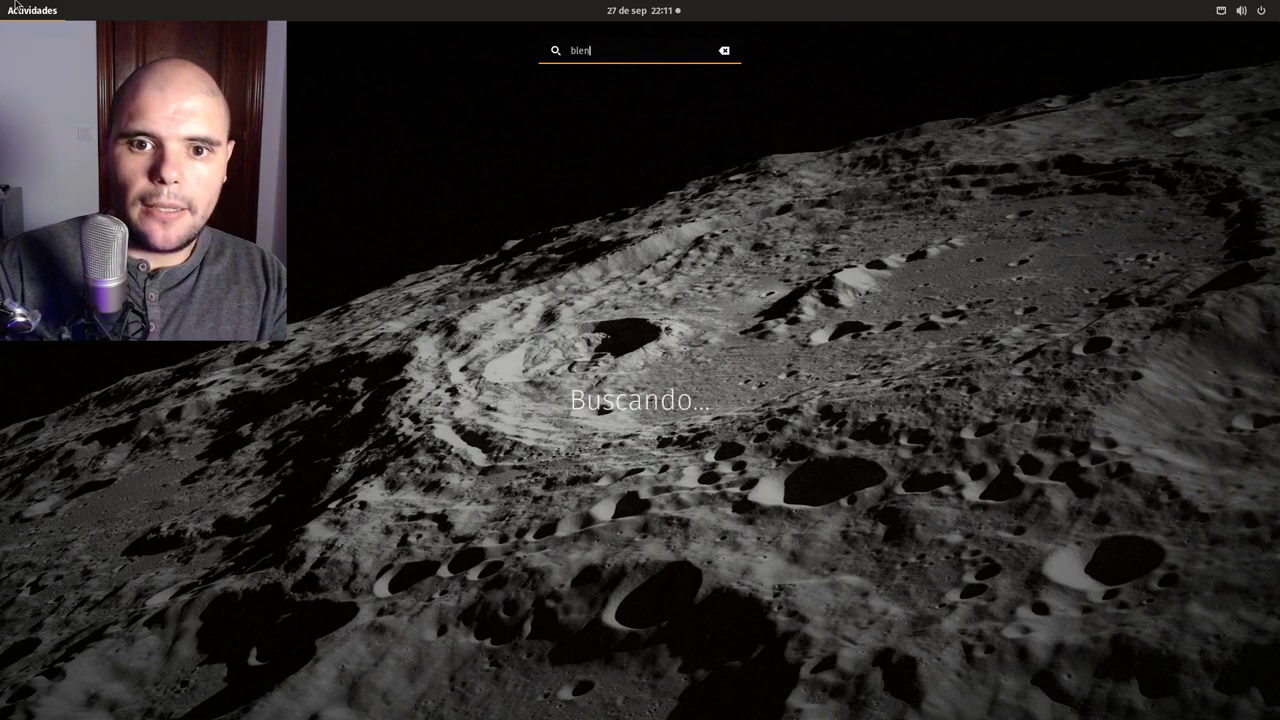
key(Return)
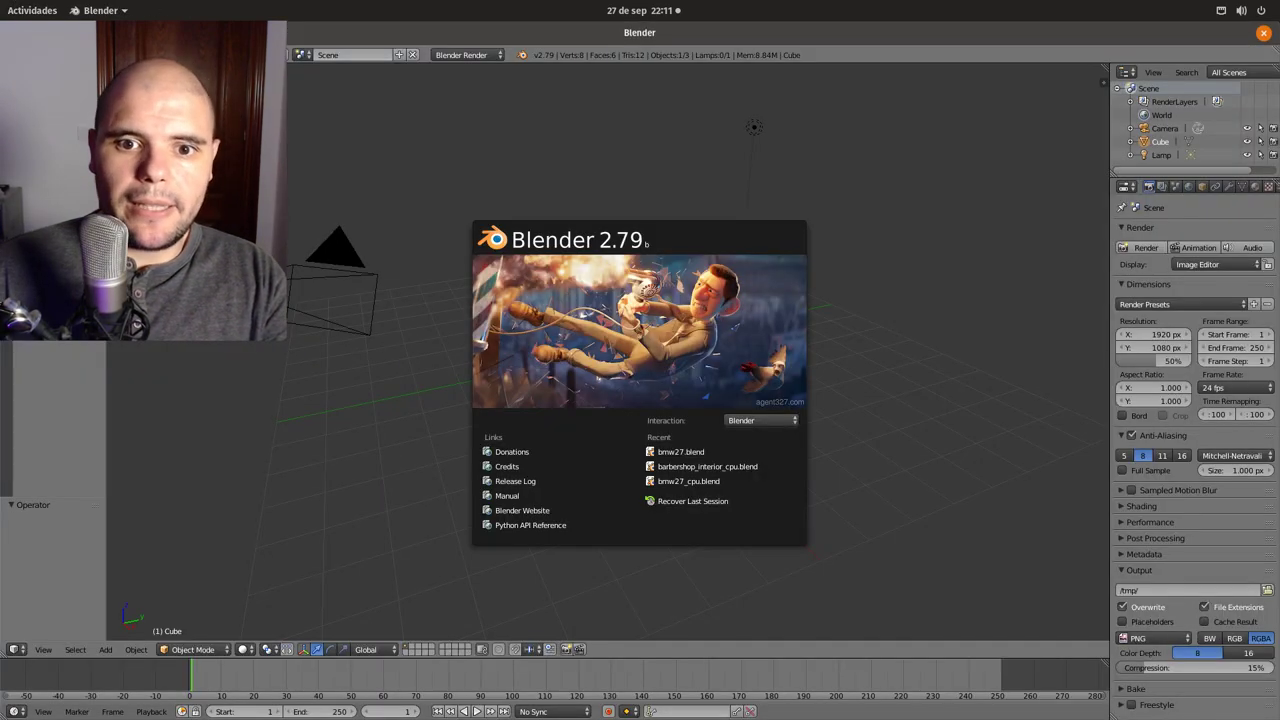
- Dismiss the splash screen and open the bmw27.blend benchmark scene
click(40, 54)
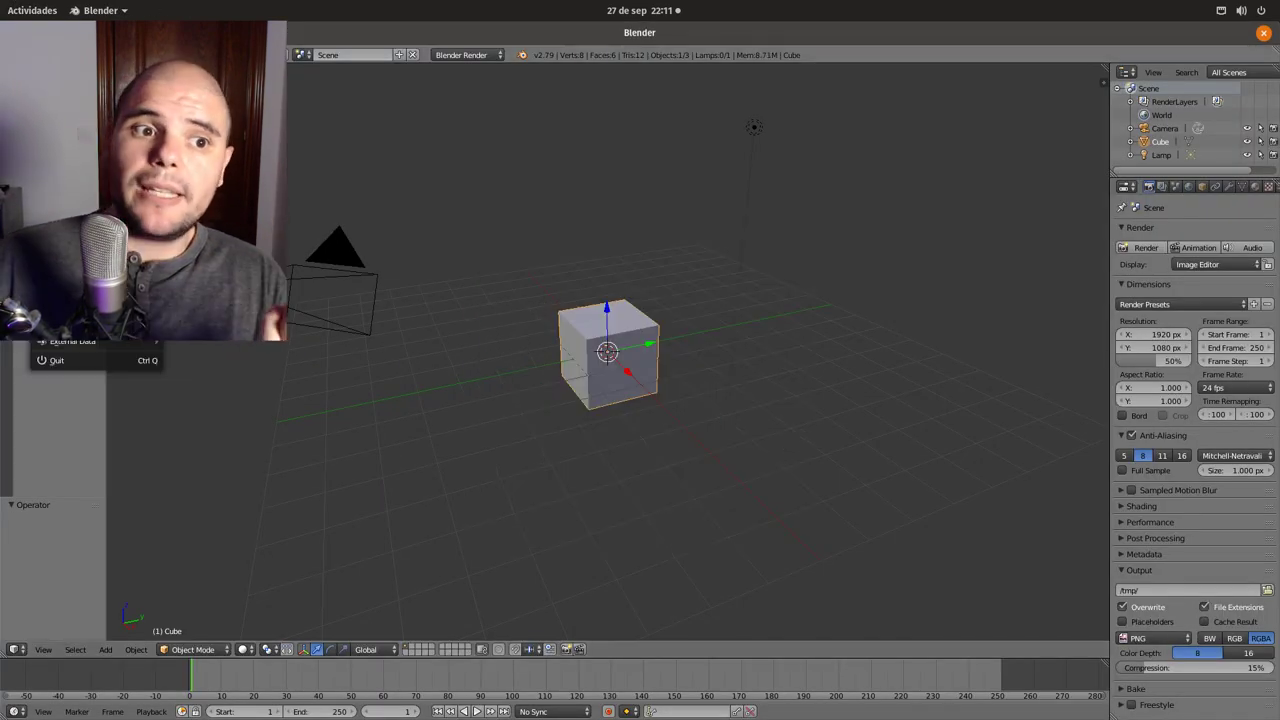
key(ctrl+o)
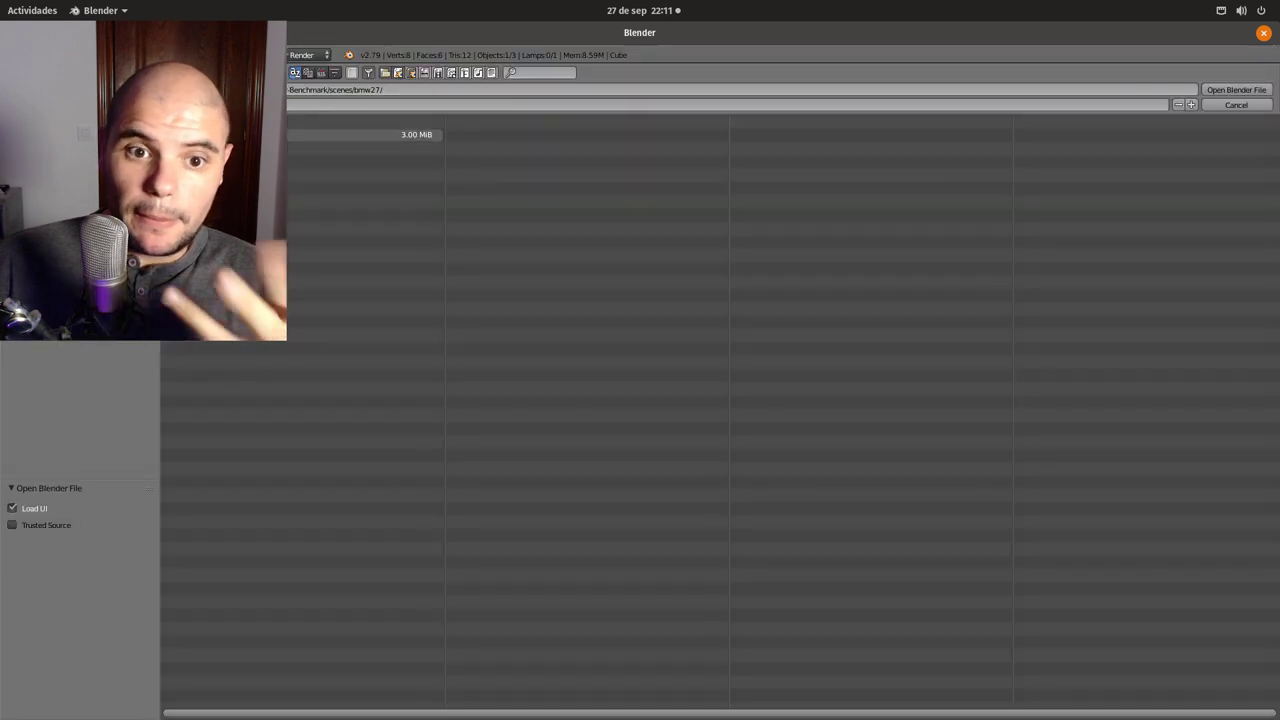
double_click(360, 134)
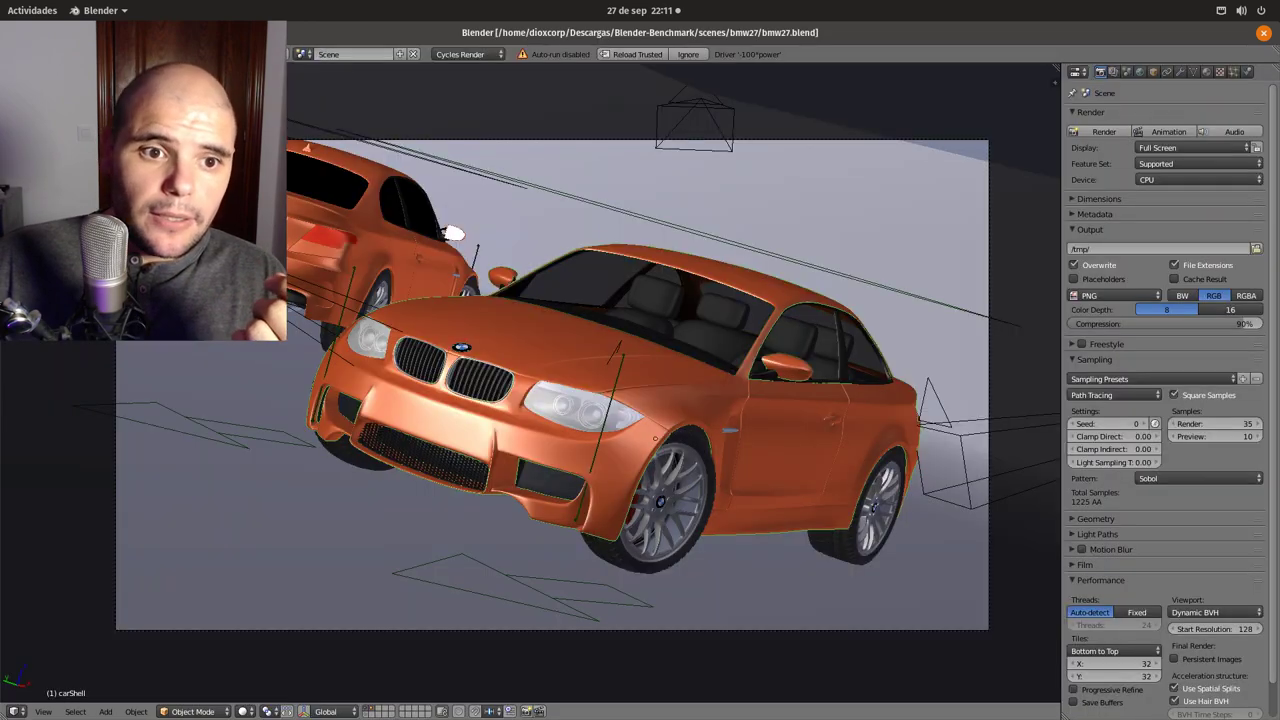
- Orbit around the car and start an F12 render of the scene
scroll(723, 245, down, 3)
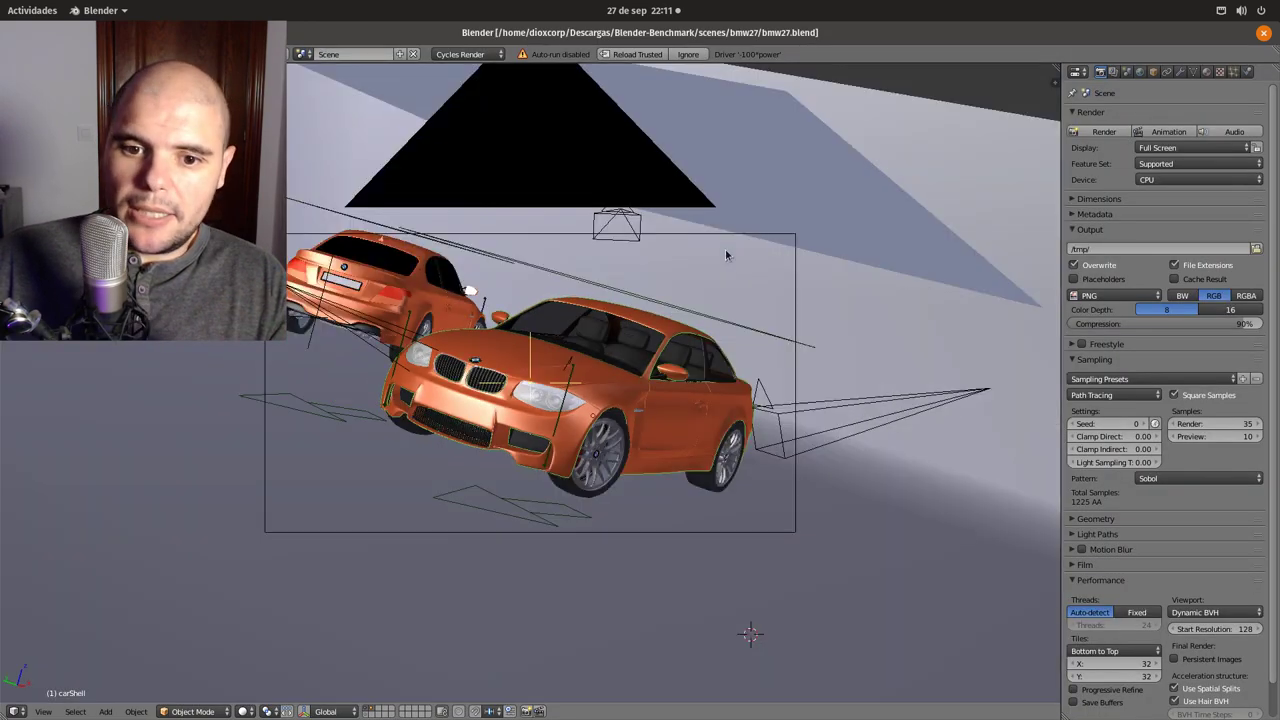
mouse_move(672, 283)
mouse_down()
mouse_move(648, 223)
mouse_move(798, 277)
mouse_move(913, 267)
mouse_move(1050, 353)
mouse_move(221, 356)
mouse_move(294, 360)
mouse_up()
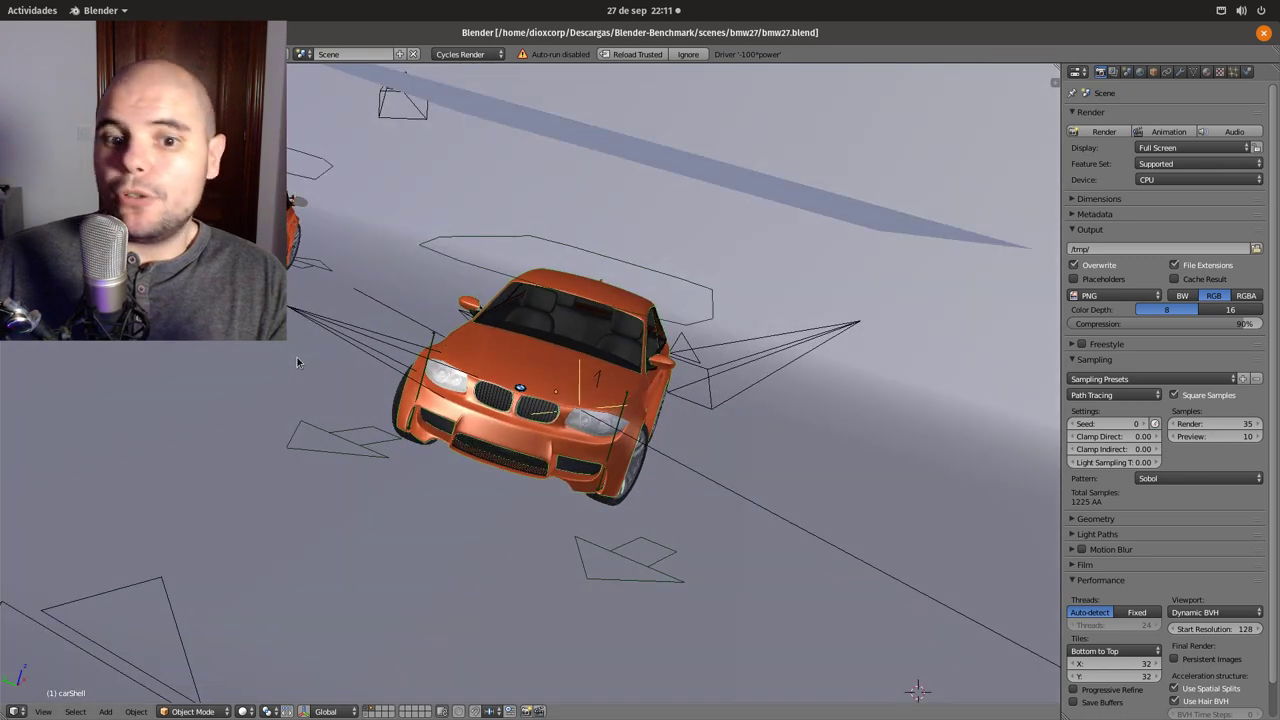
key(F12)
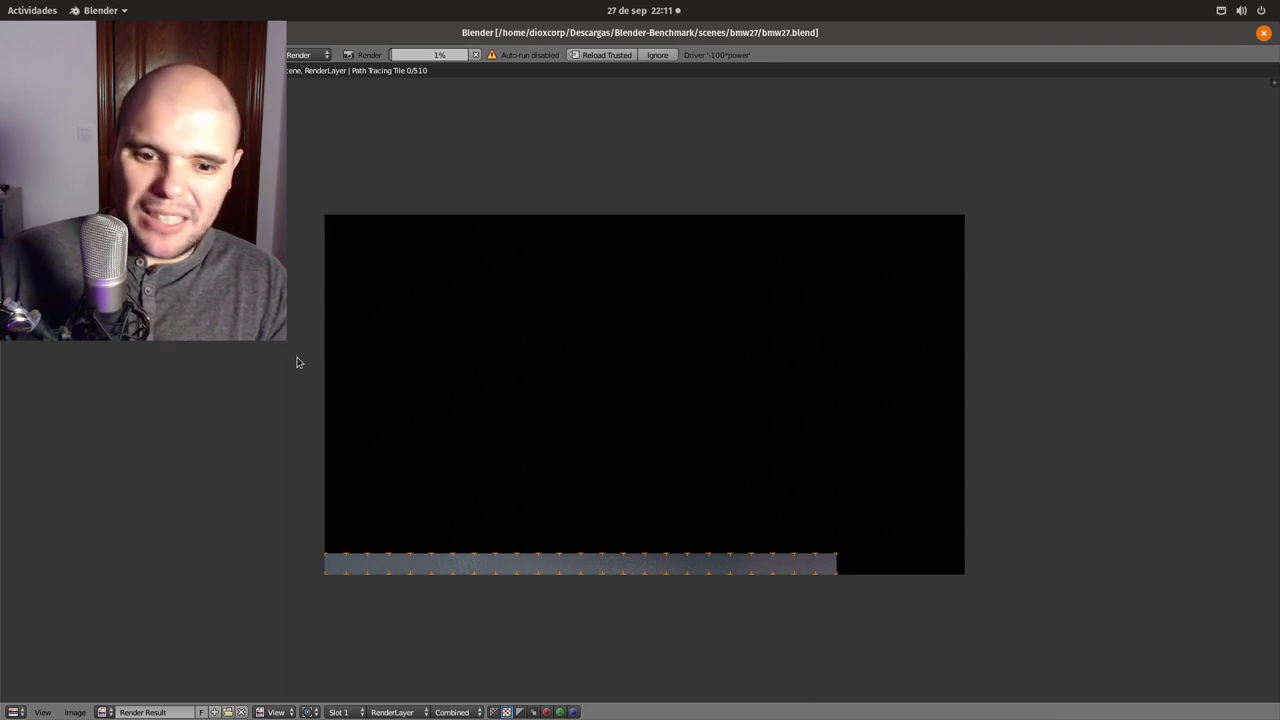
- Cancel the unfinished bmw27 render and quit Blender
key(Escape)
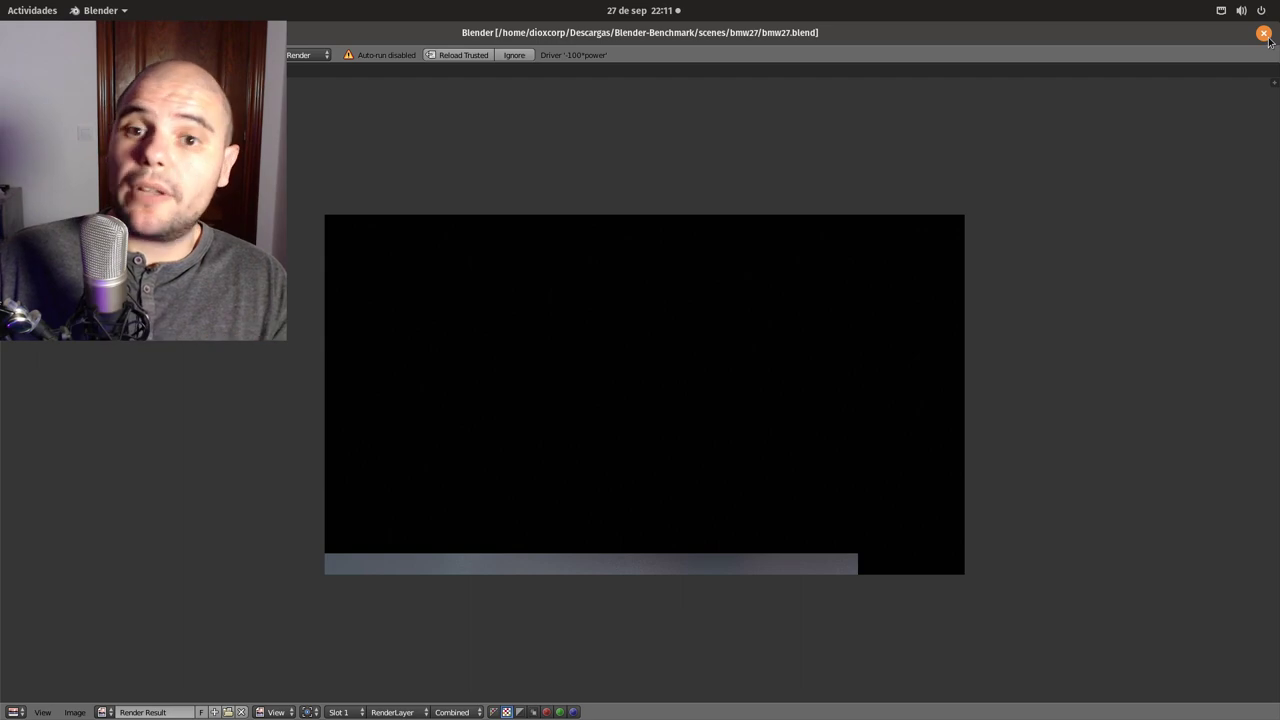
click(1266, 36)
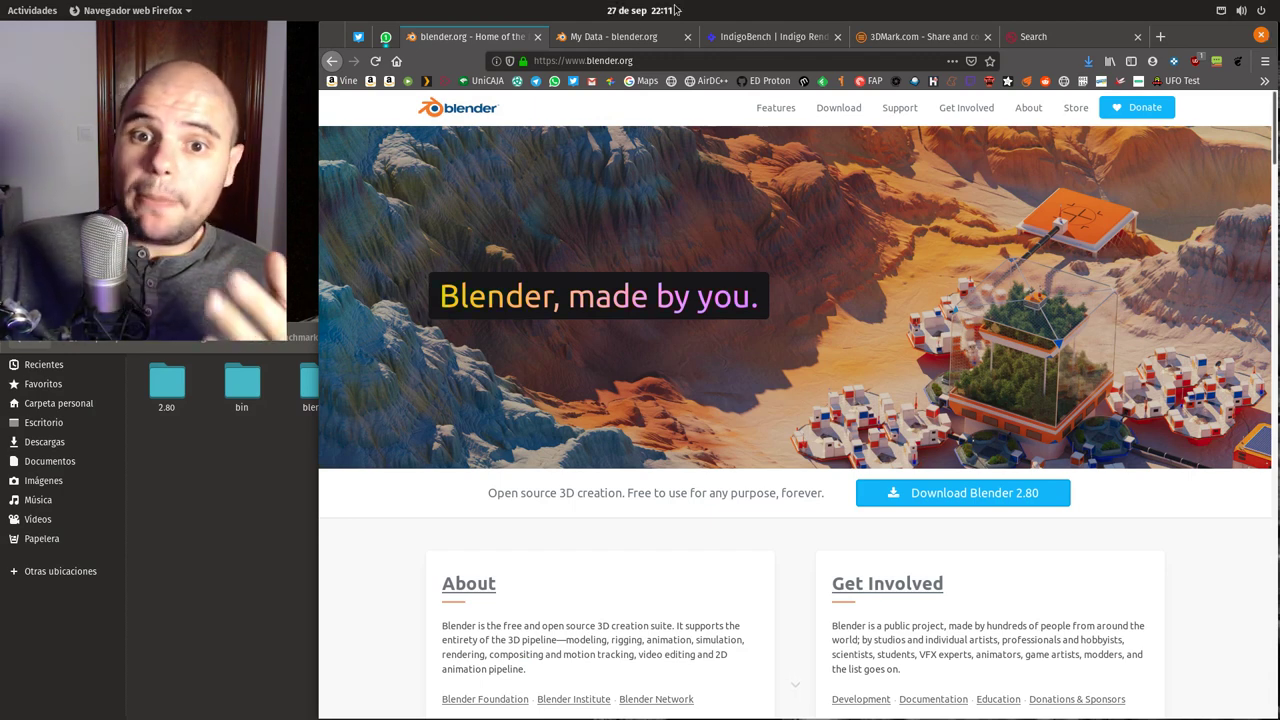
- Load opendata.blender.org from the My Data benchmarks tab
click(603, 37)
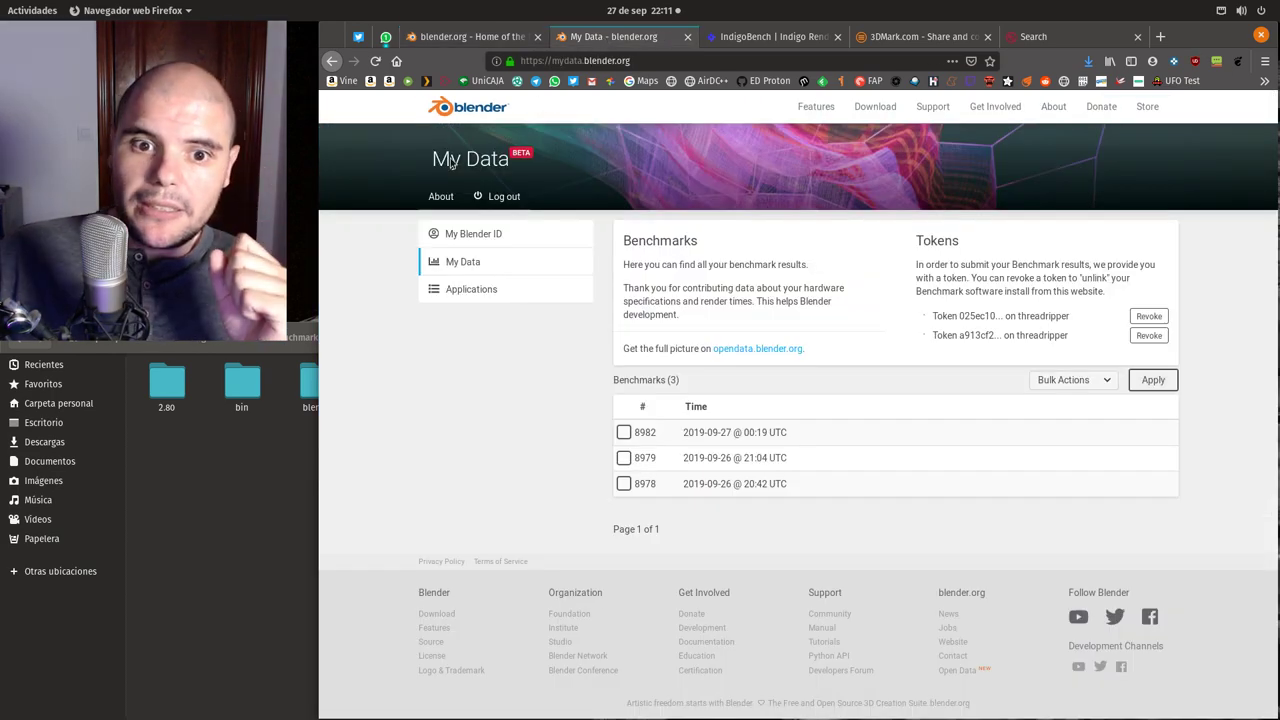
click(586, 67)
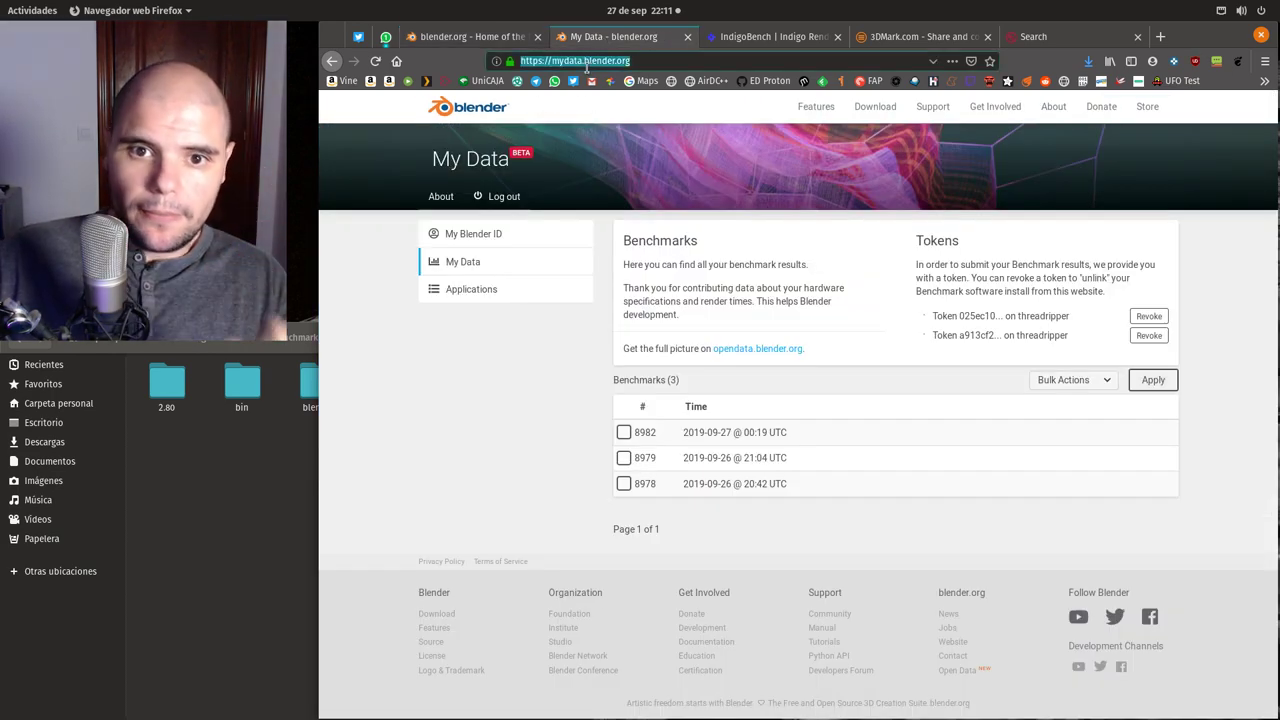
text(ope)
key(Return)
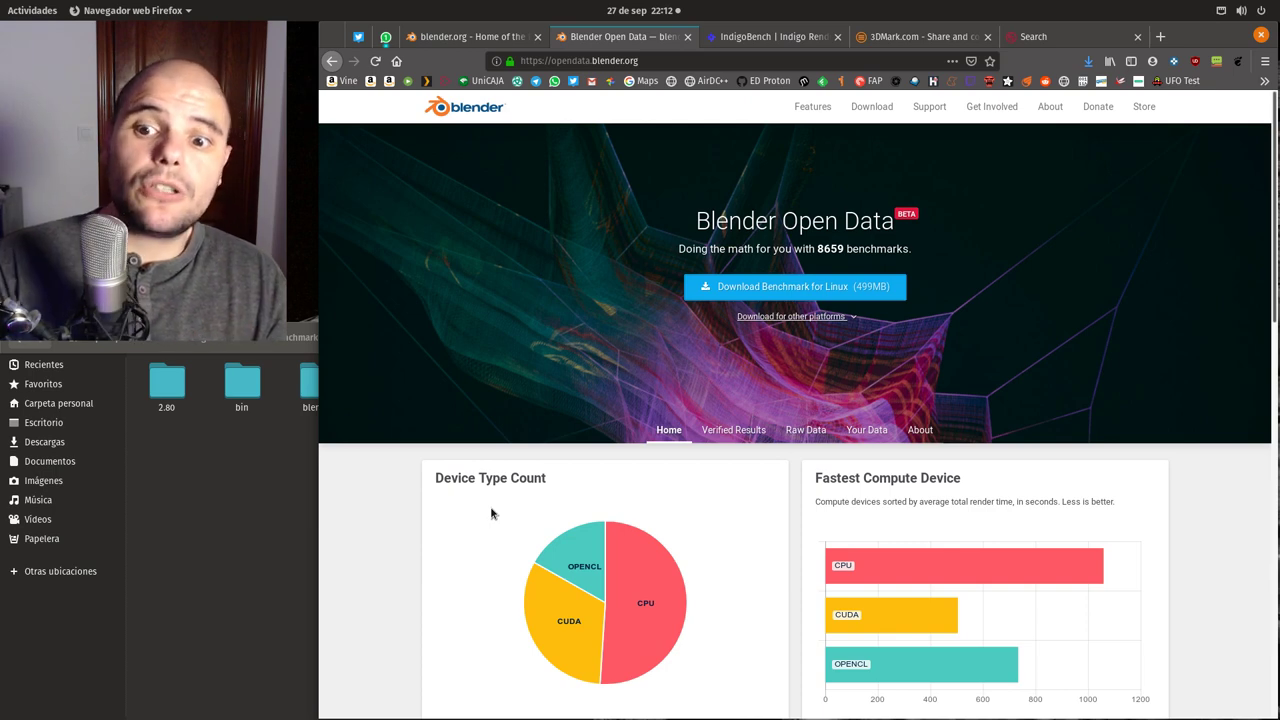
- Bring the file manager forward and open the benchmark's scenes folder
click(183, 609)
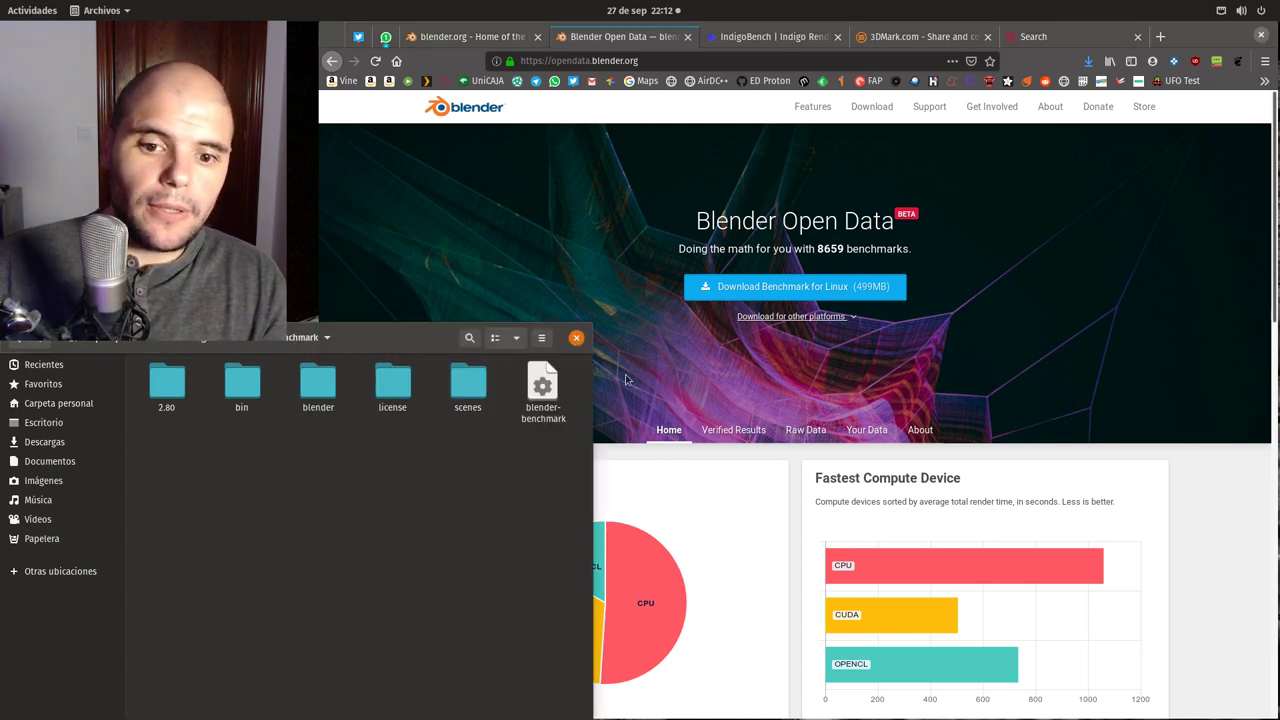
click(1094, 317)
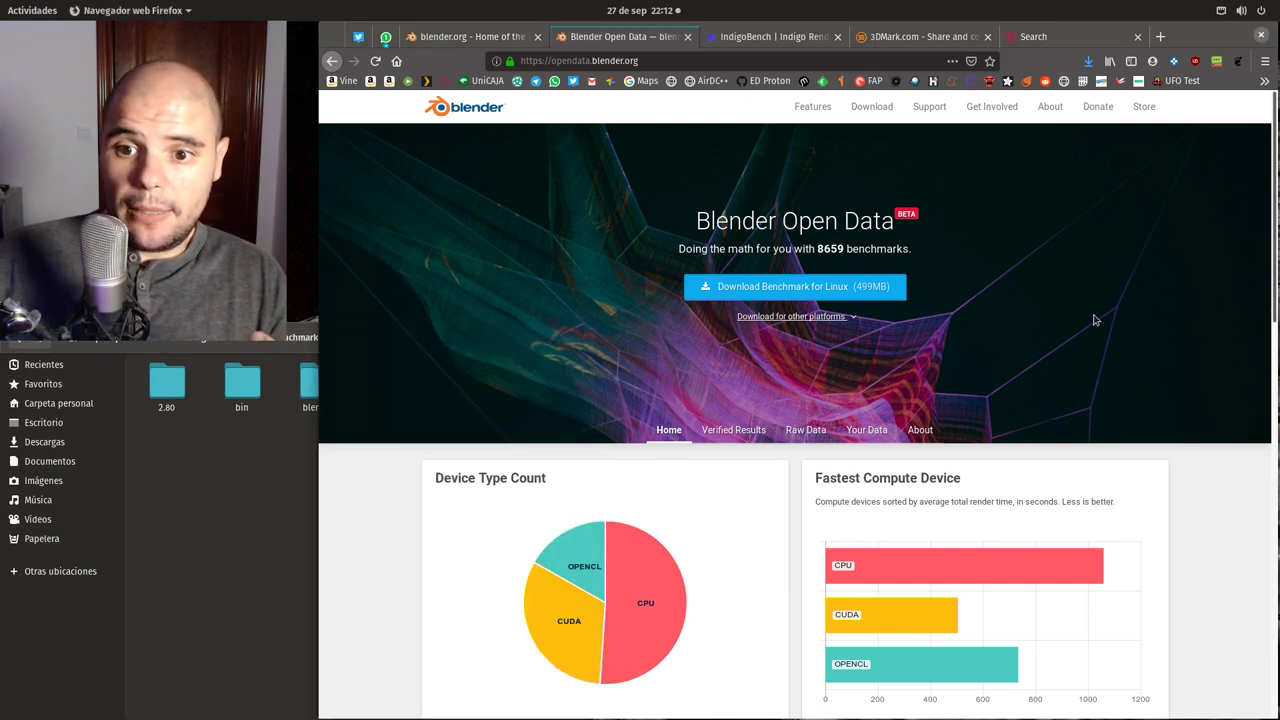
click(229, 471)
double_click(468, 385)
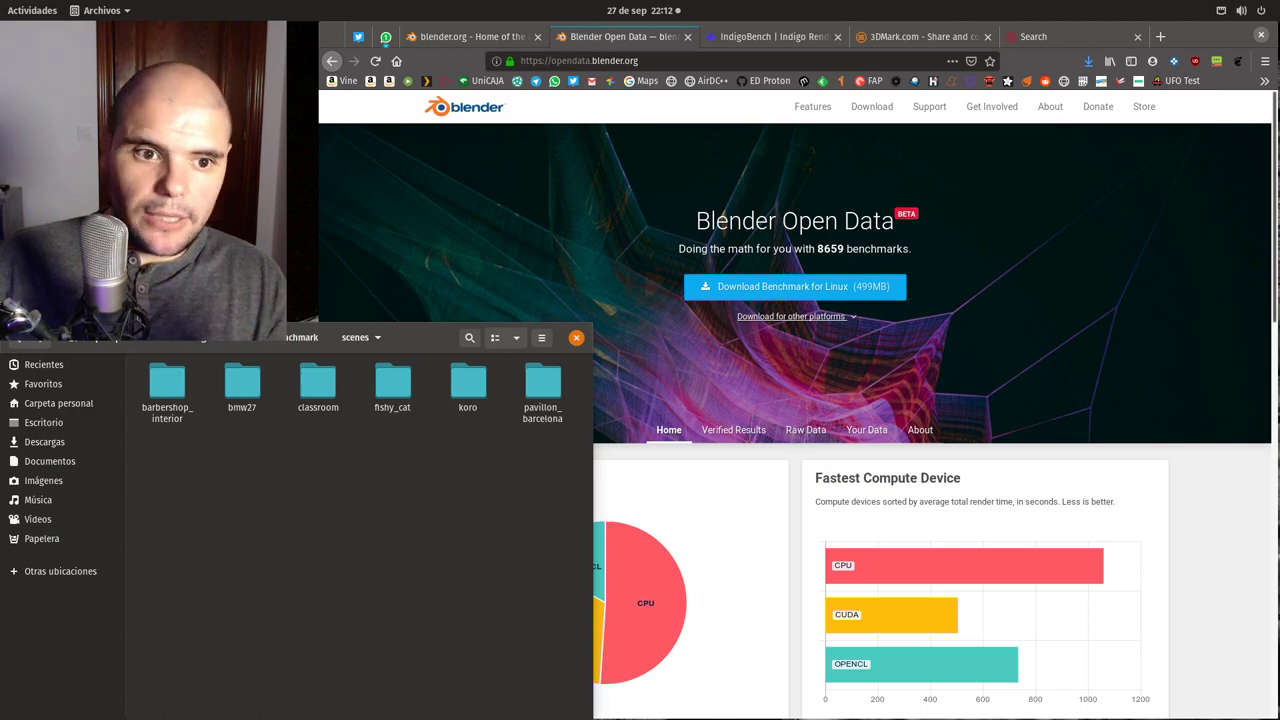
- Launch Blender and open barbershop_interior.blend (274 MiB) from the Benchmark scenes folder
text(bl)
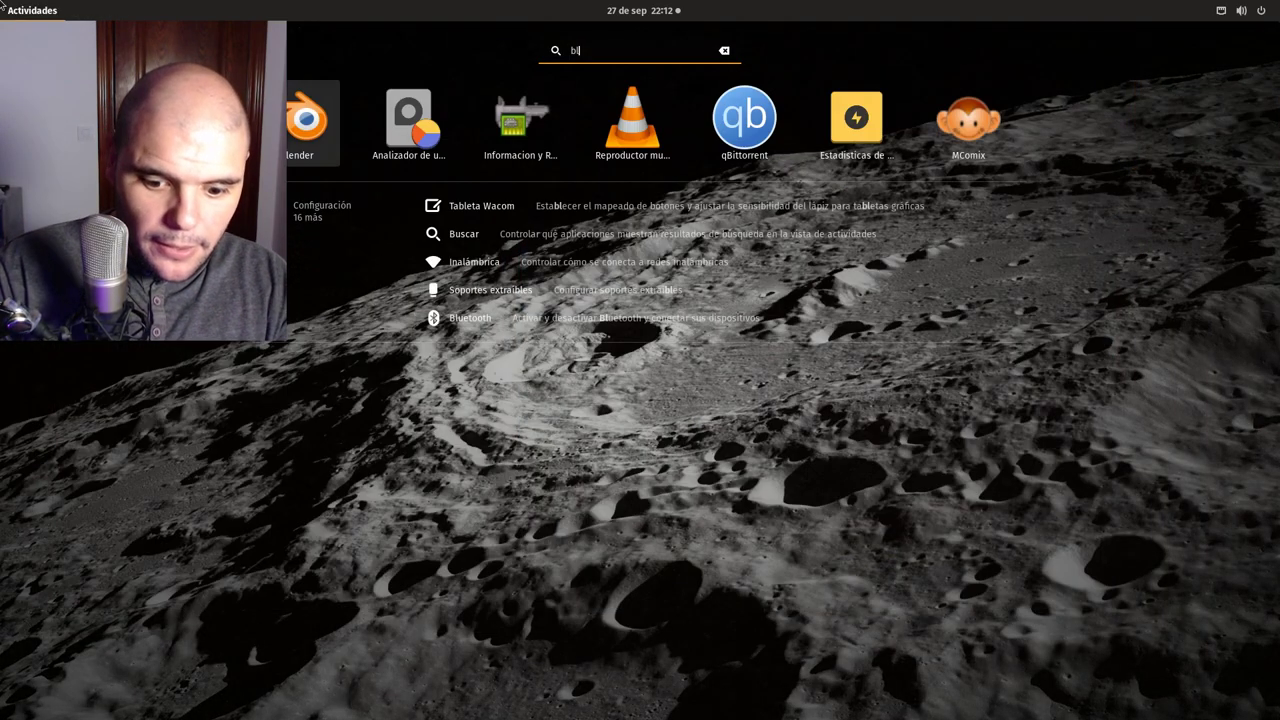
text(e)
key(Return)
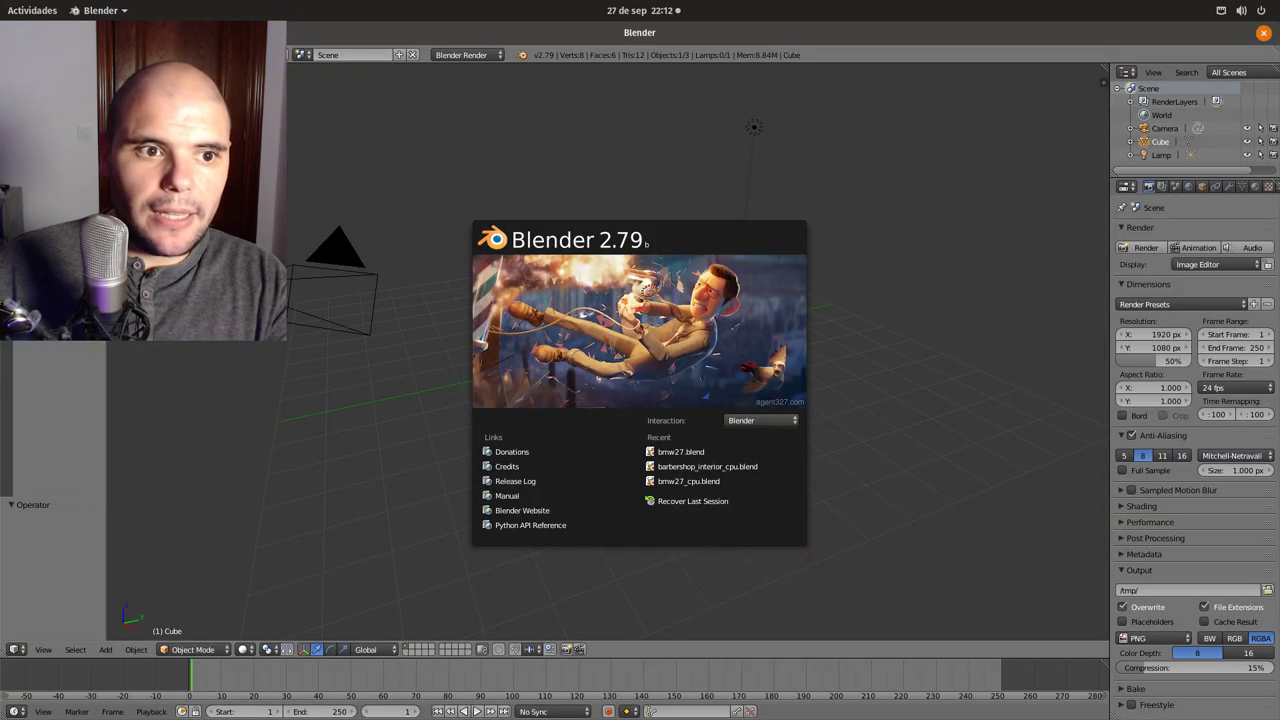
click(45, 54)
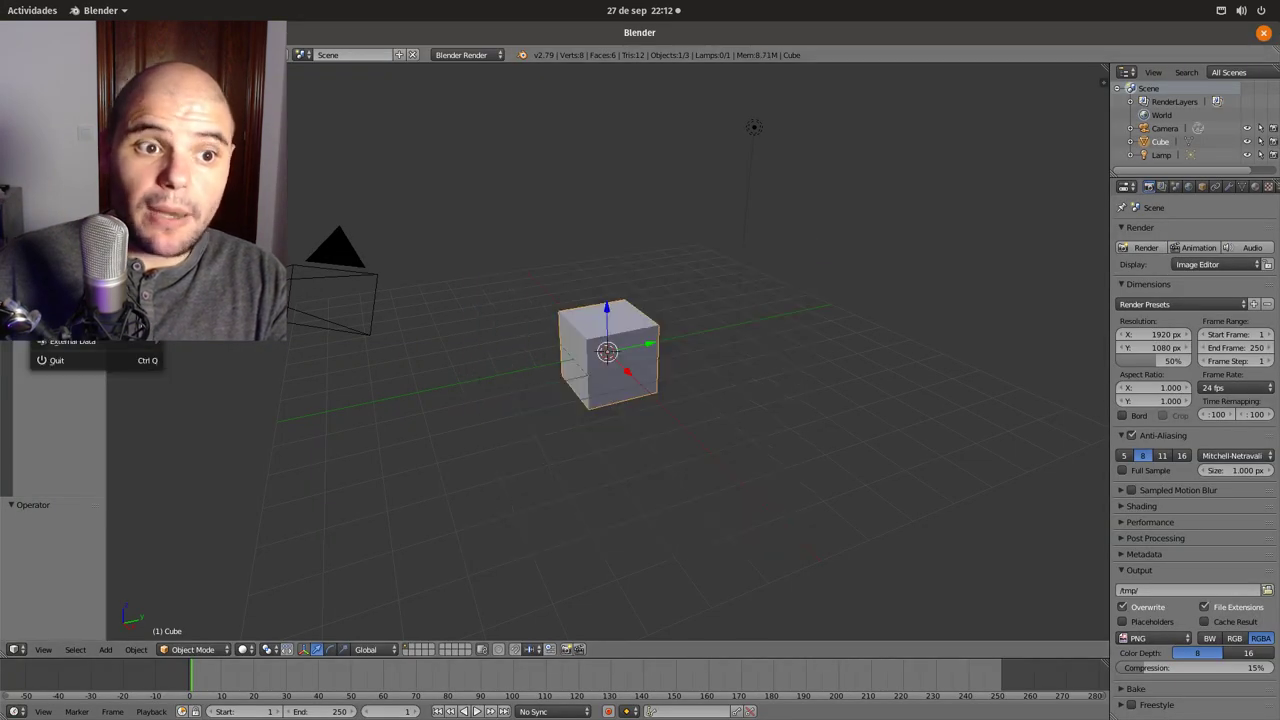
key(ctrl+o)
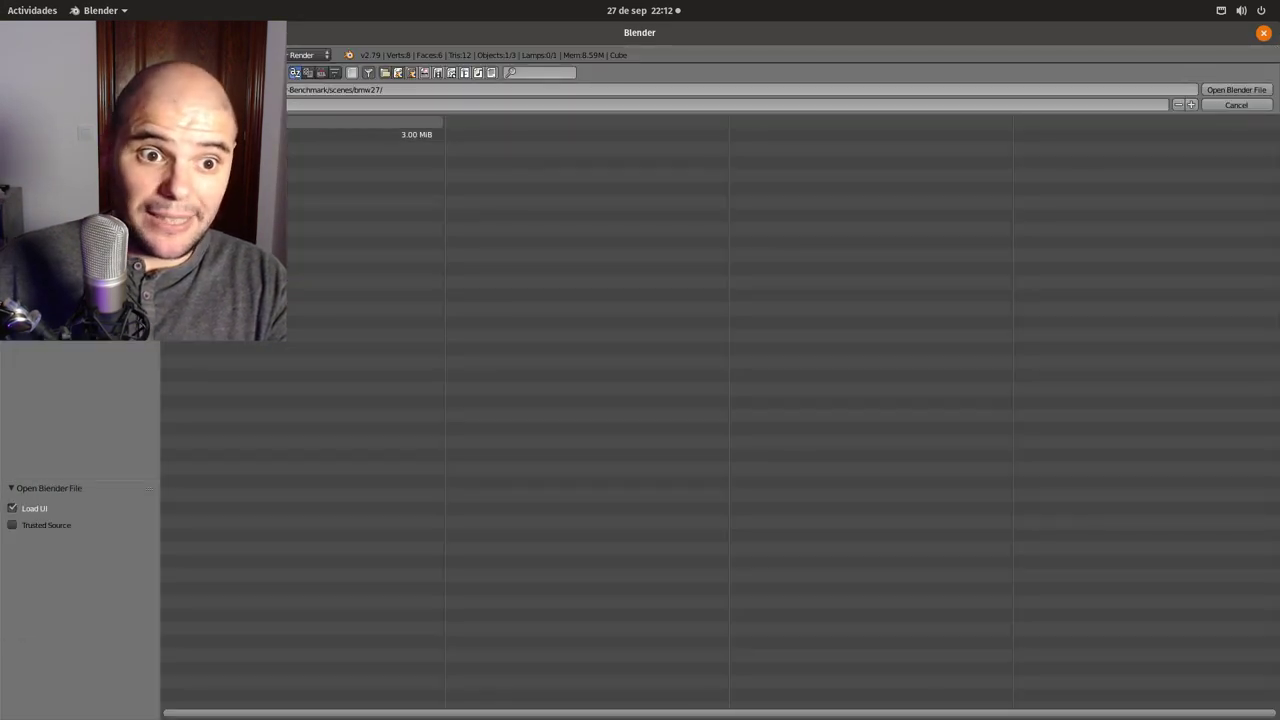
click(365, 134)
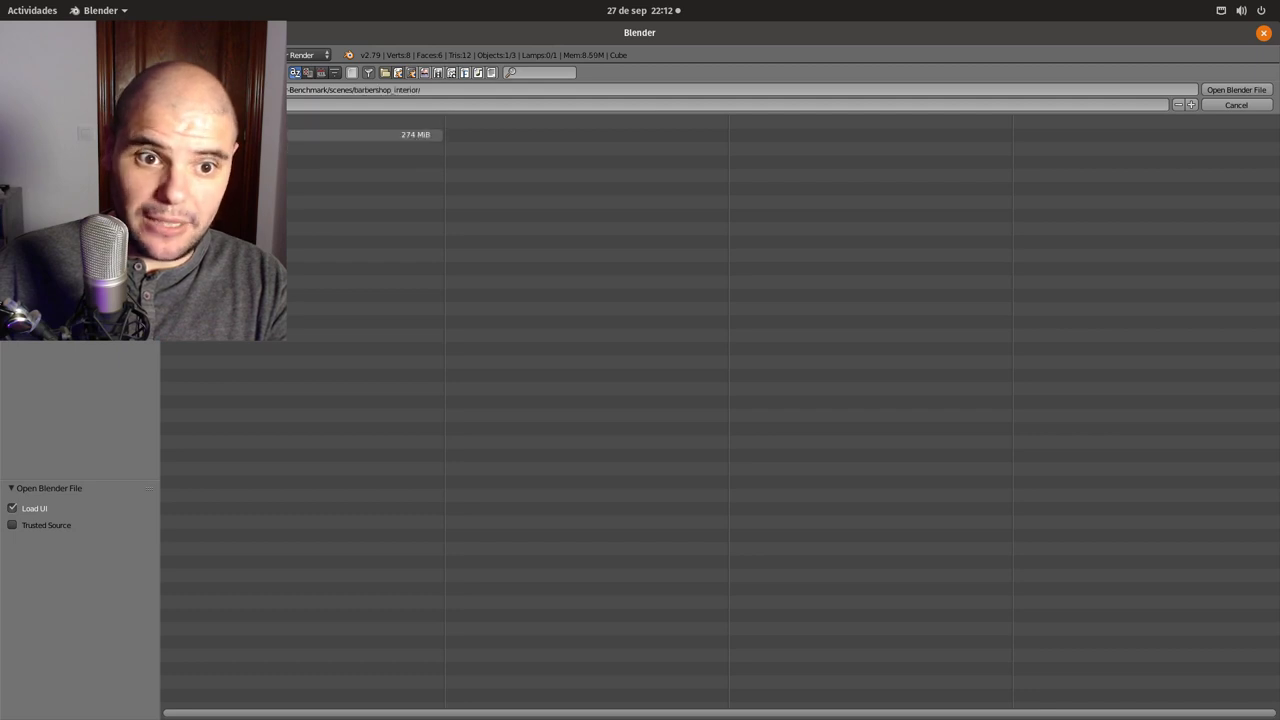
double_click(334, 143)
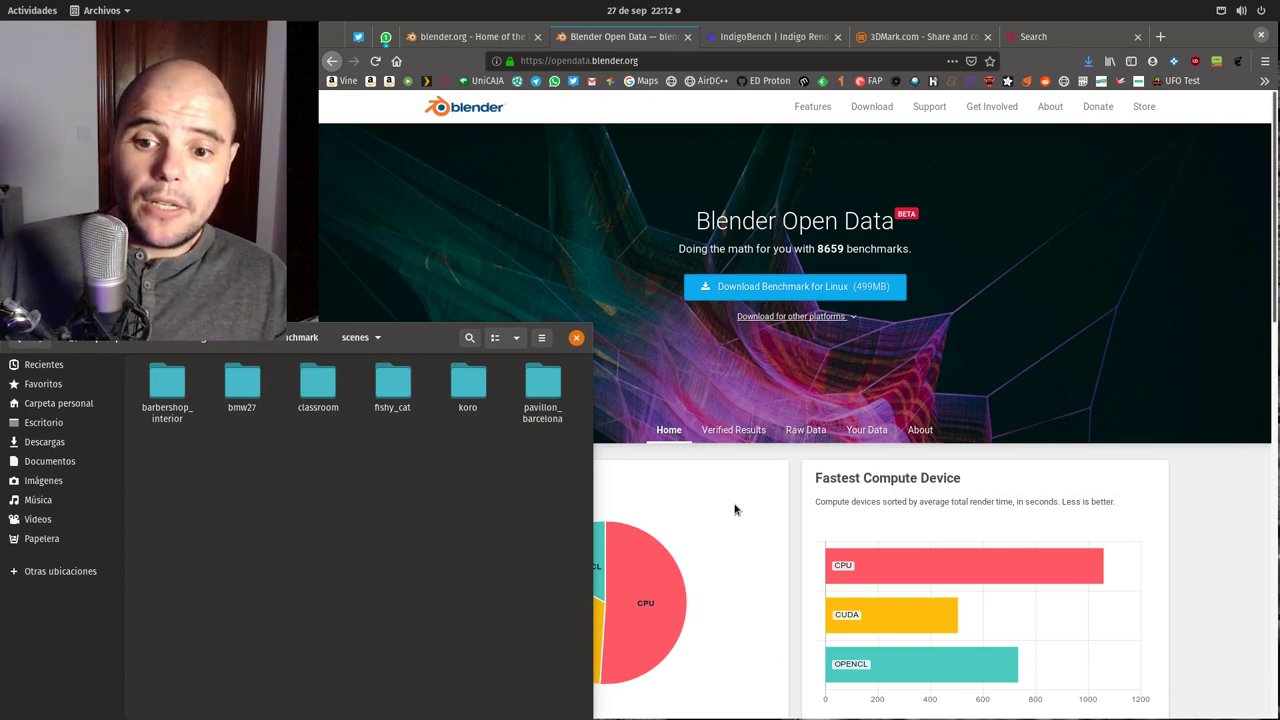
- Run blender-benchmark from the benchmark's main folder and move its launcher window up and right
click(735, 510)
click(303, 544)
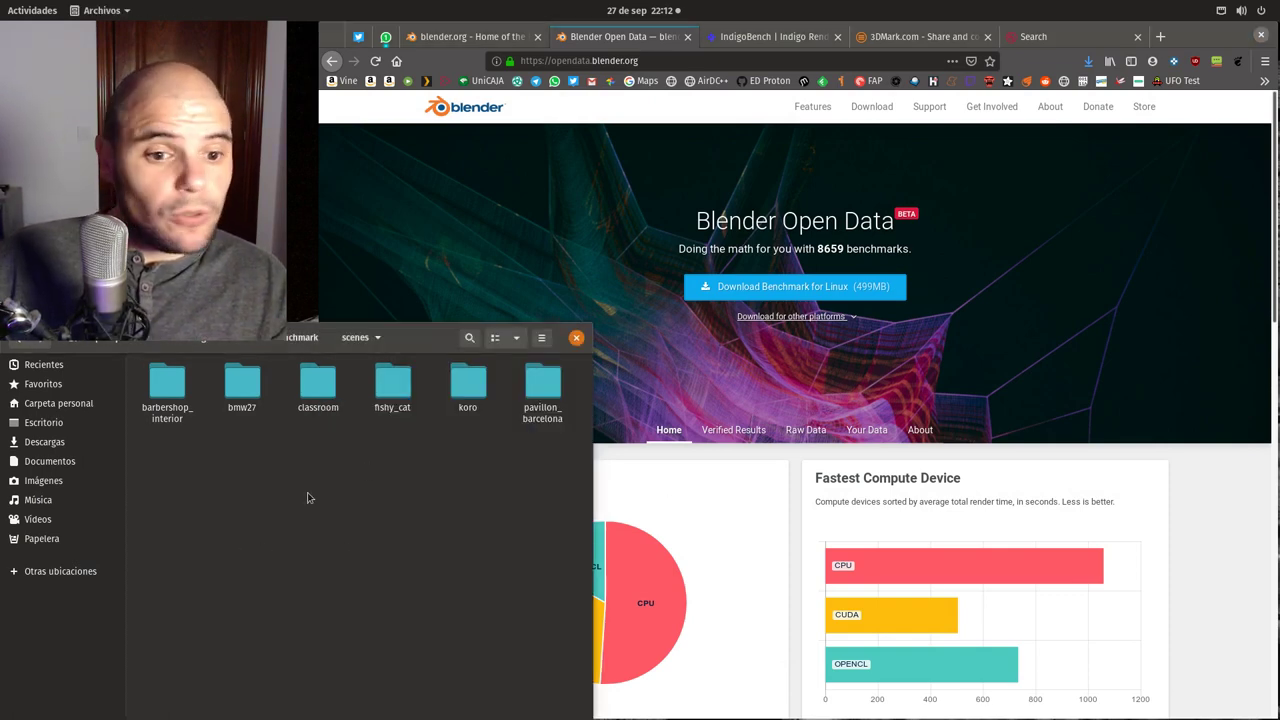
click(283, 339)
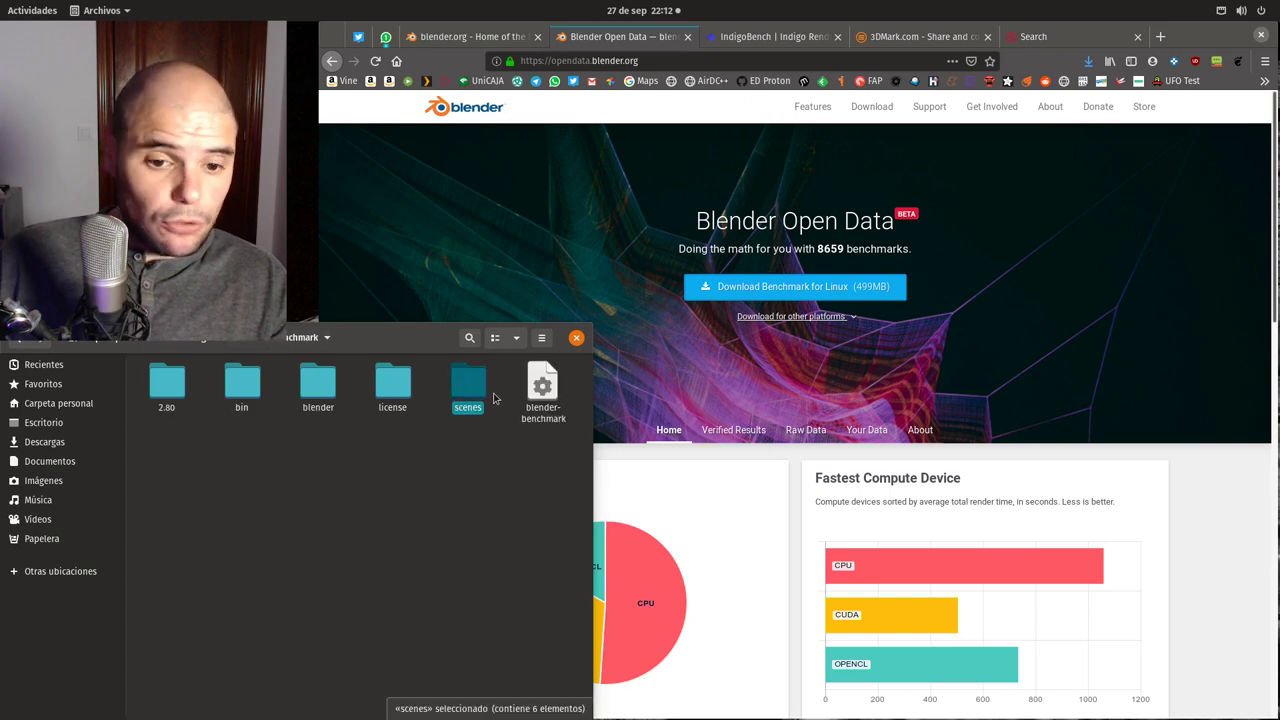
right_click(547, 406)
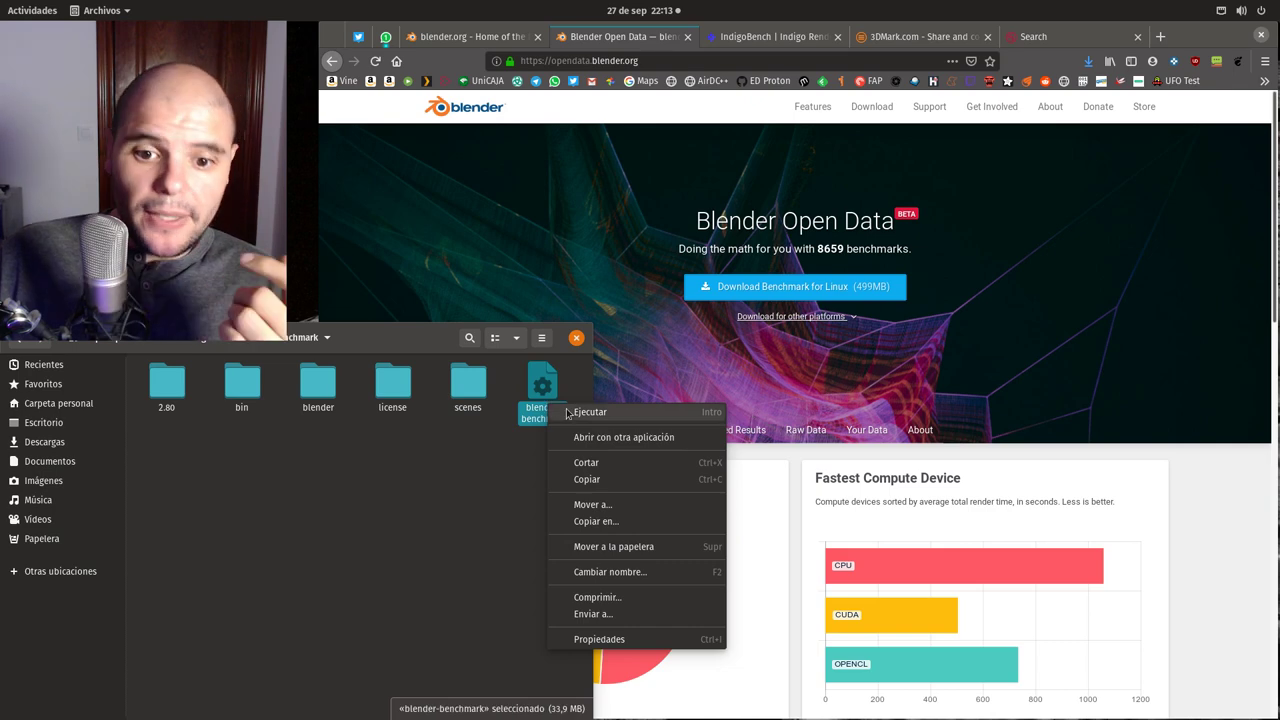
click(585, 410)
drag(706, 198, 923, 149)
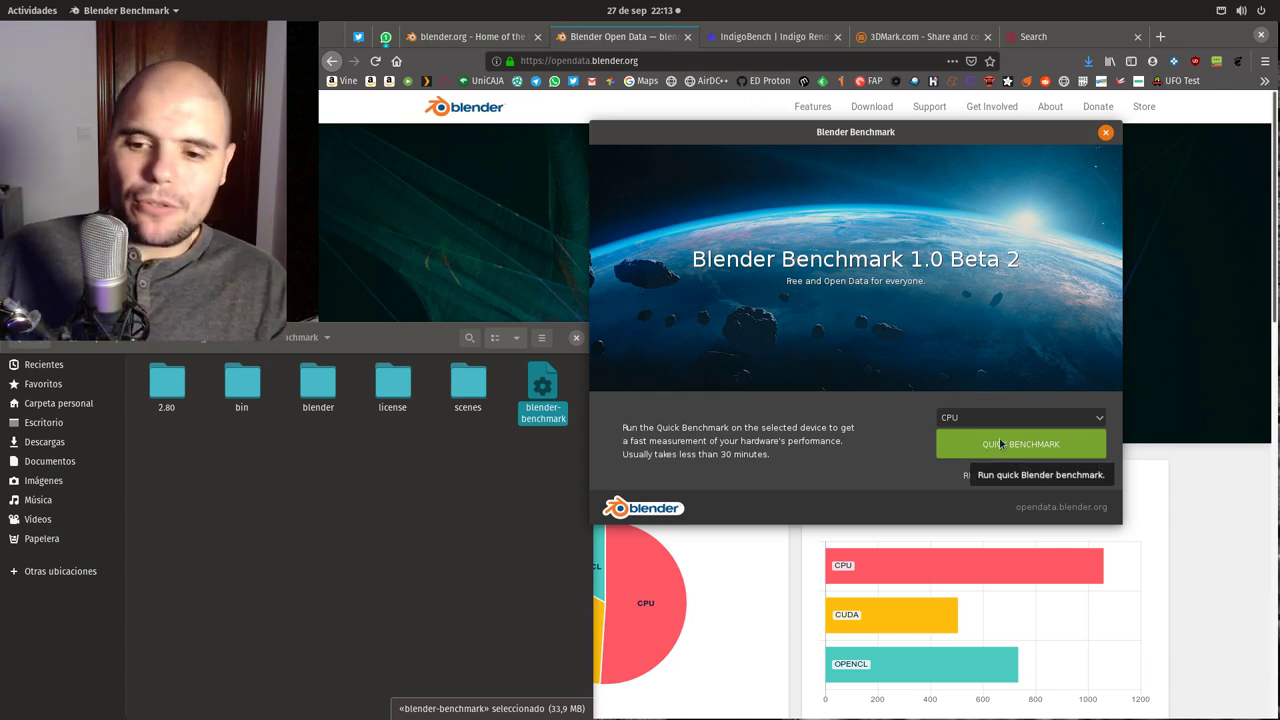
click(1024, 419)
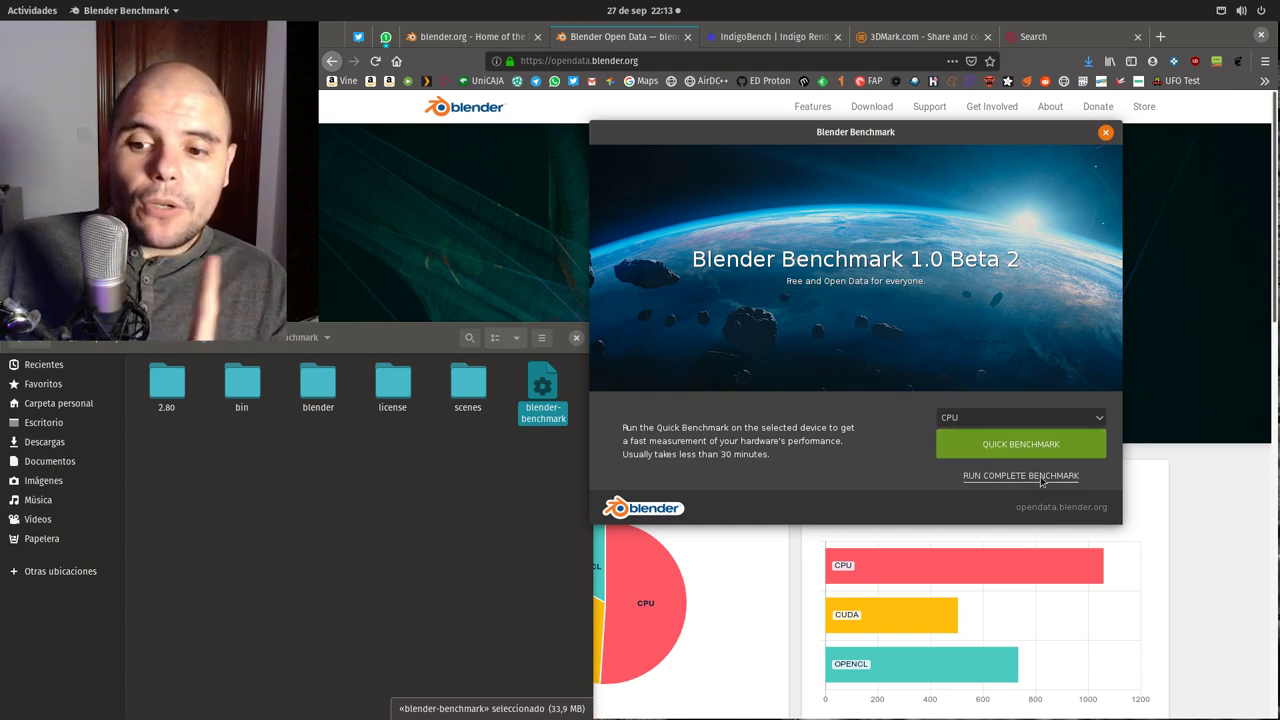
click(468, 382)
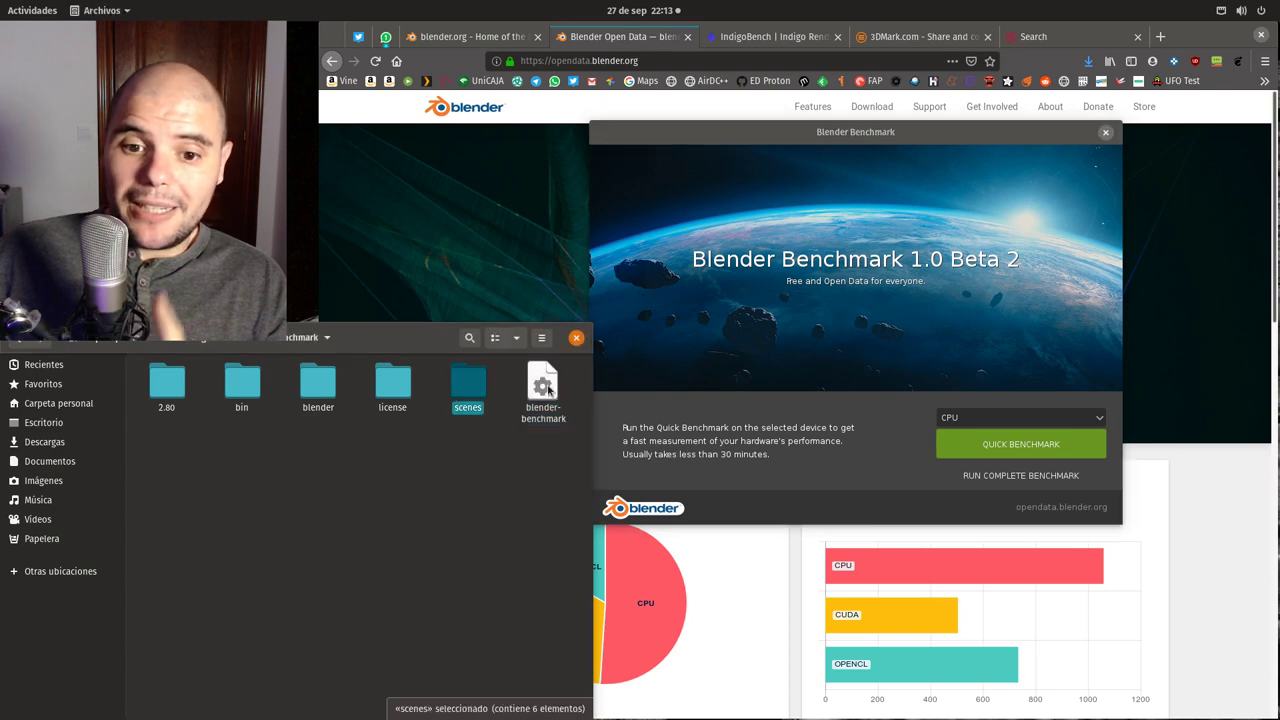
- Check the combined size of the bmw27 and classroom scene folders
double_click(468, 382)
click(242, 382)
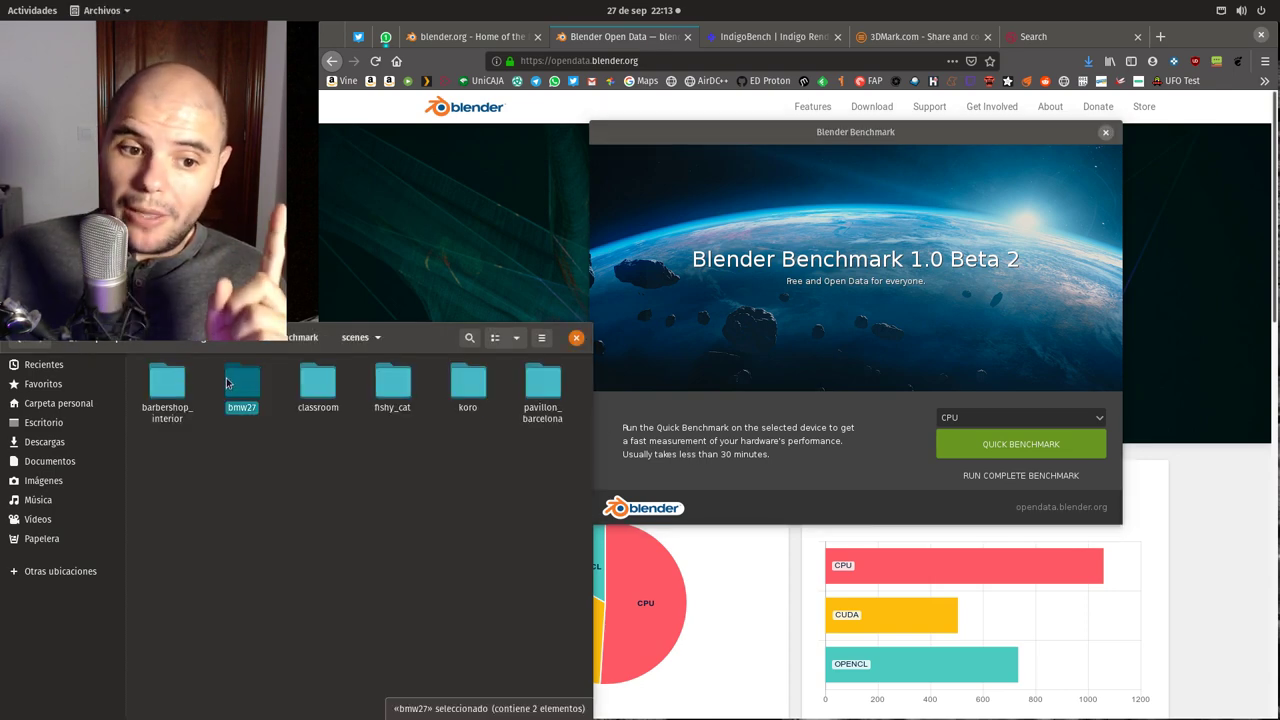
click(318, 381)
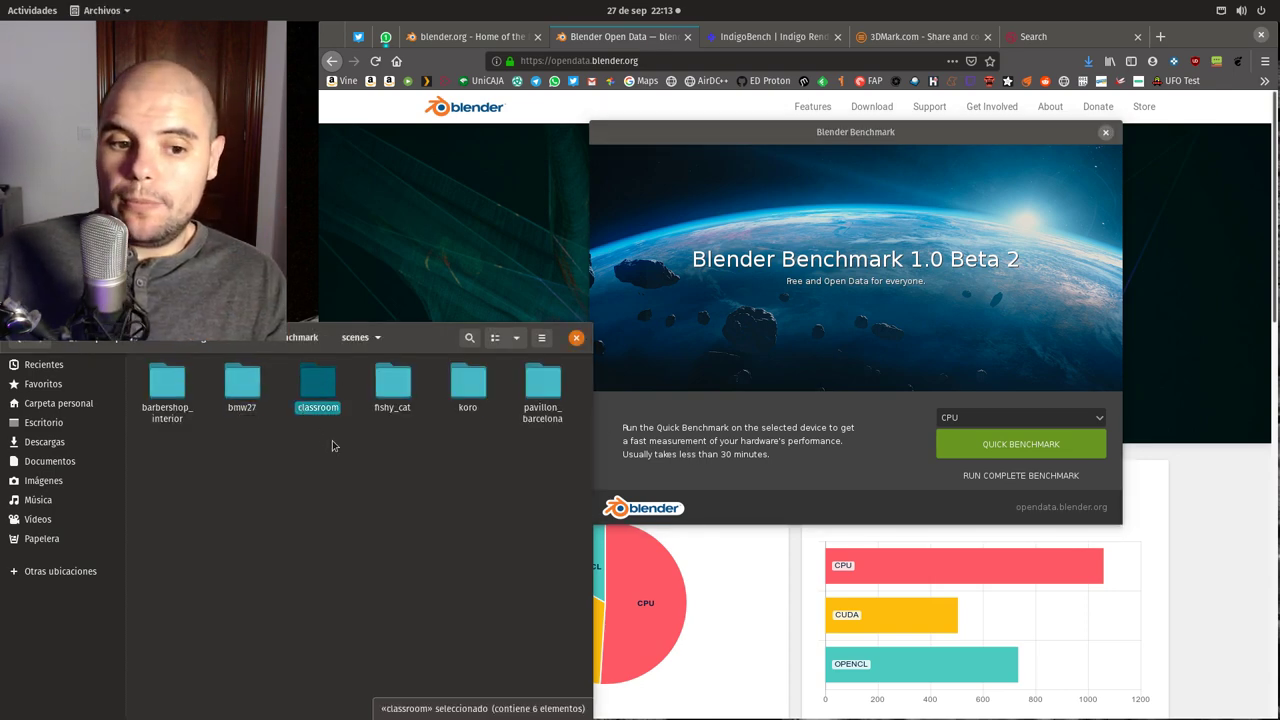
ctrl+click(243, 390)
right_click(243, 395)
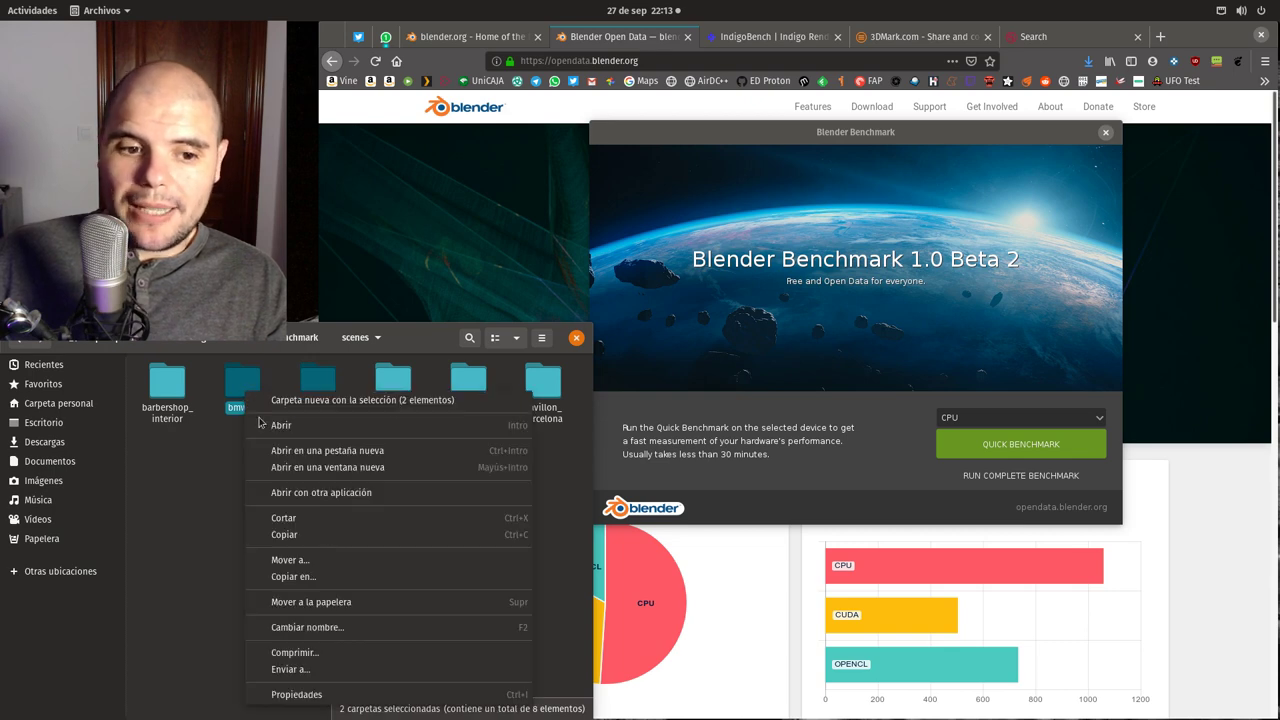
click(318, 695)
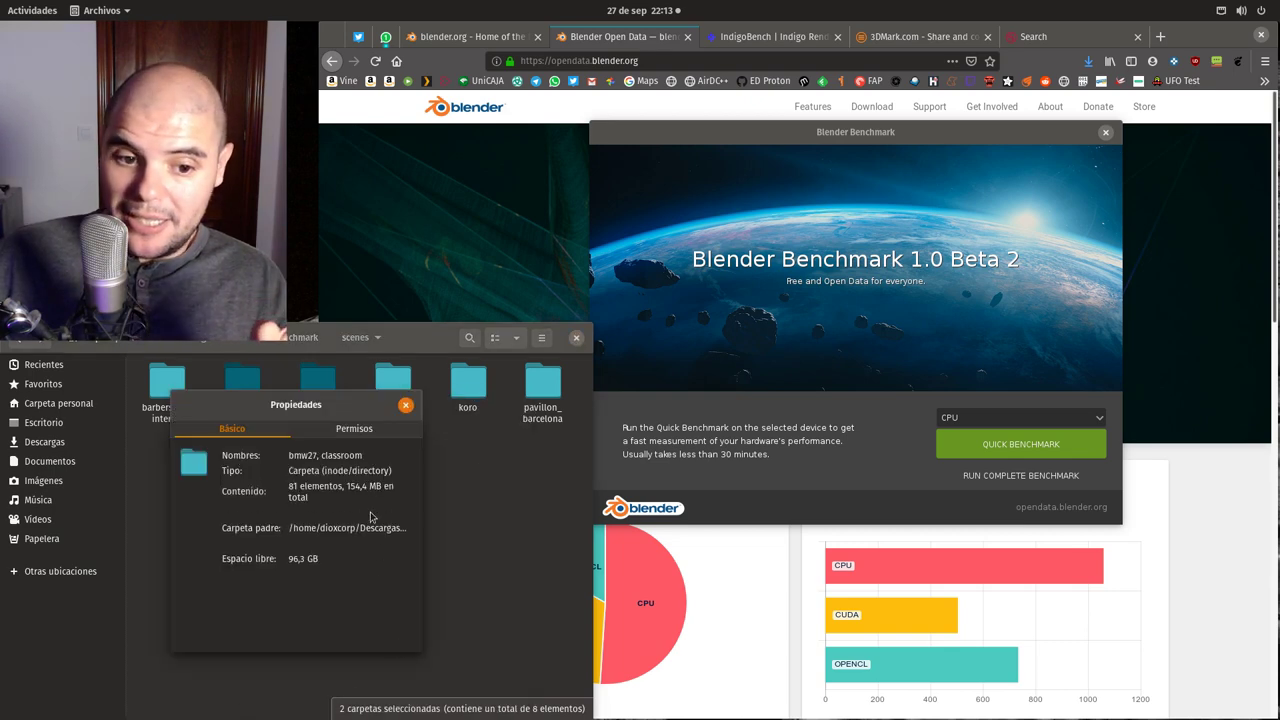
click(406, 404)
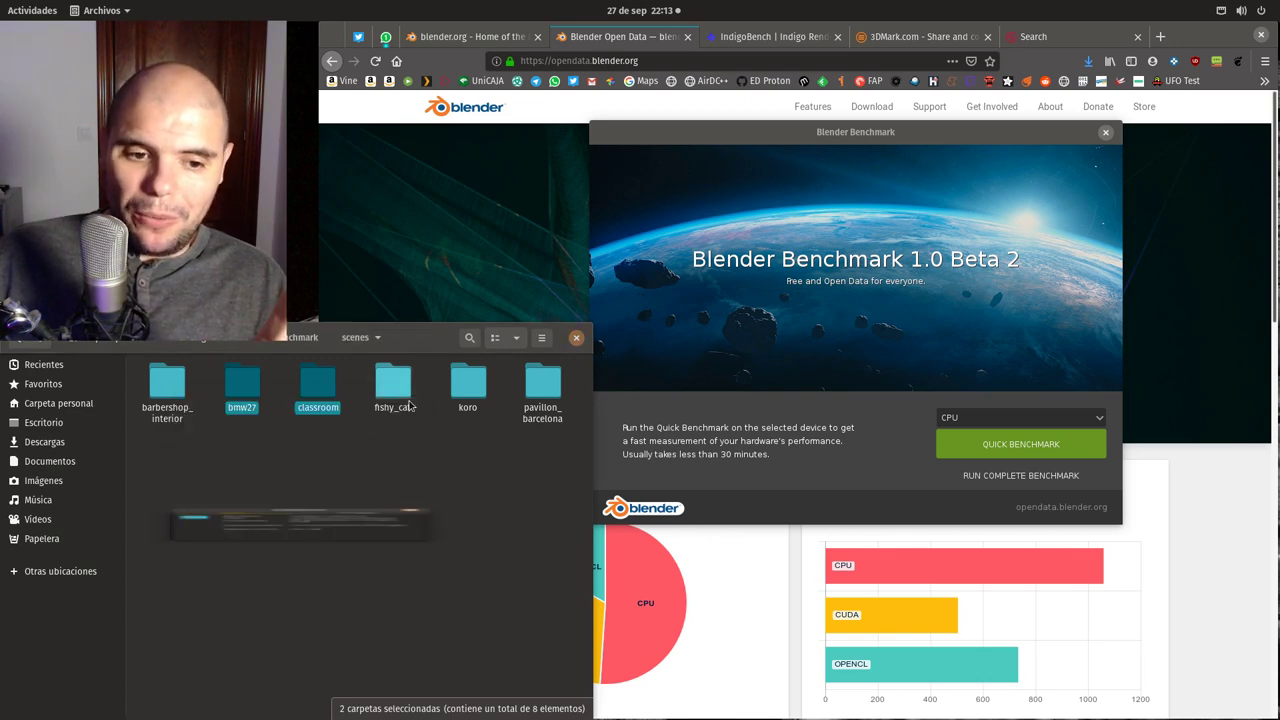
- Preview the bmw27.png reference render, close it, and browse to Descargas
double_click(243, 390)
click(183, 395)
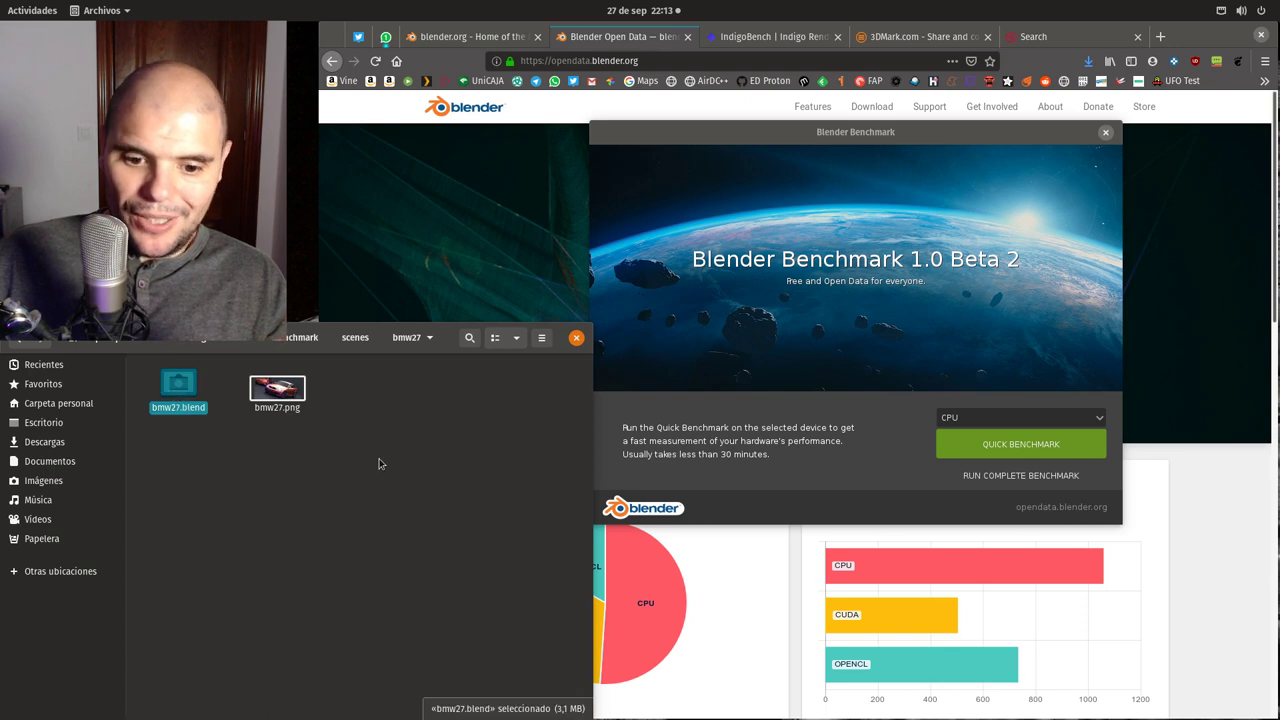
double_click(263, 388)
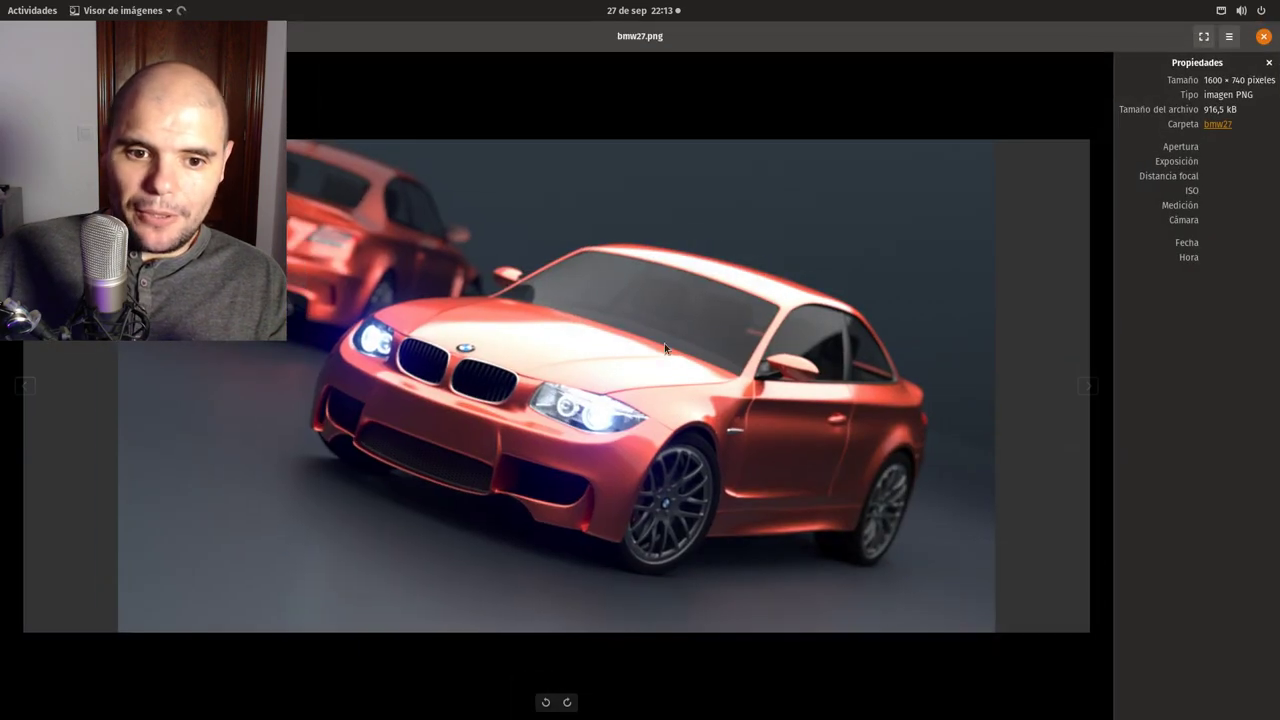
click(1263, 37)
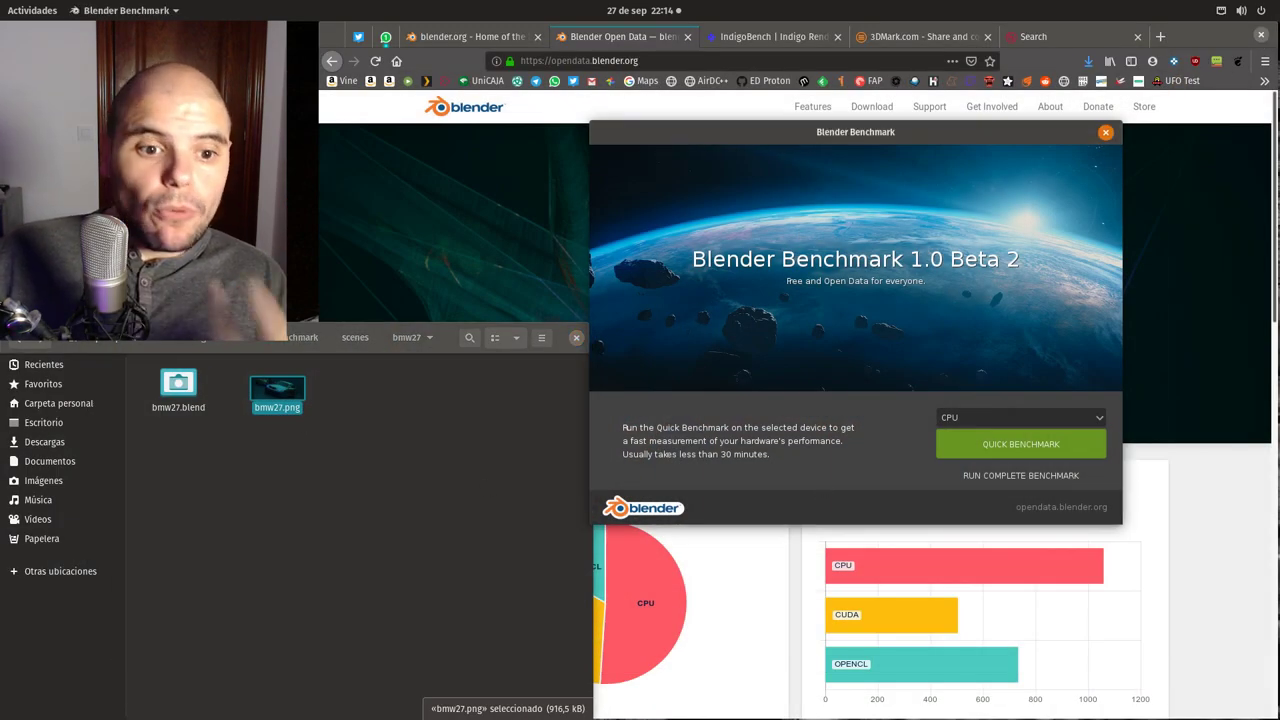
click(188, 338)
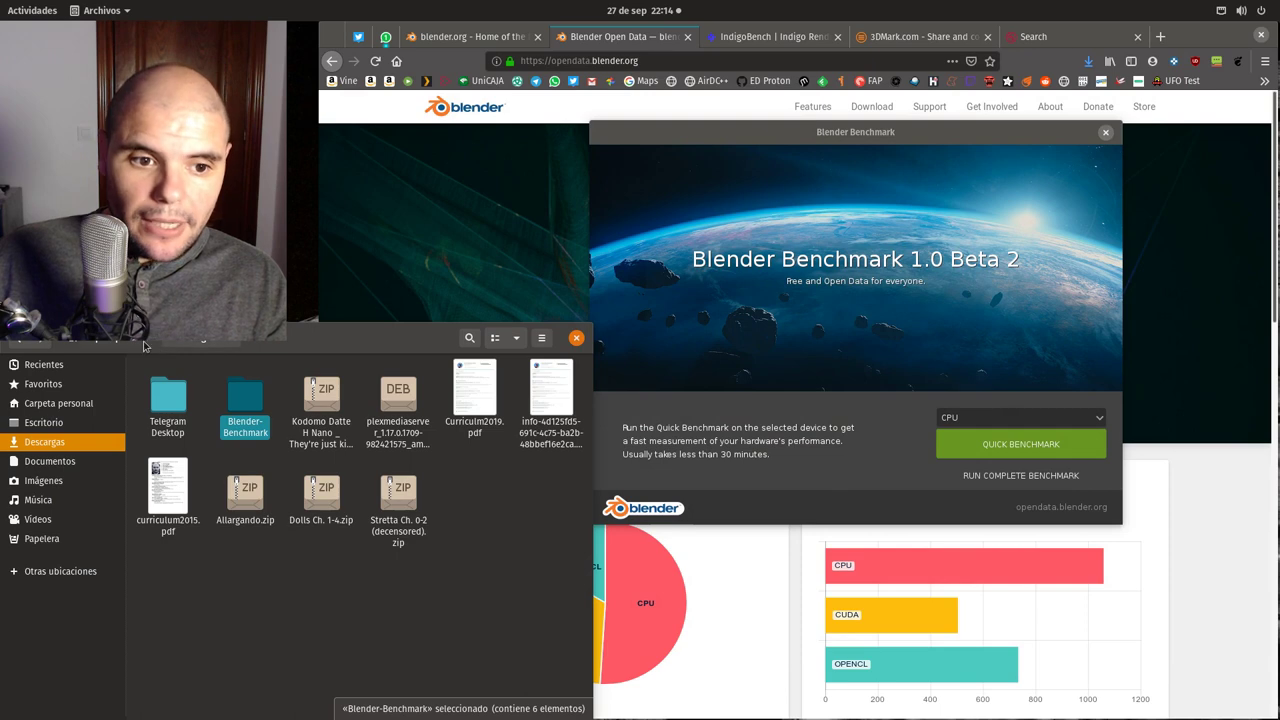
- Open benchmark-result.txt from the home folder in gedit, placed on the screen's right
click(143, 345)
double_click(244, 520)
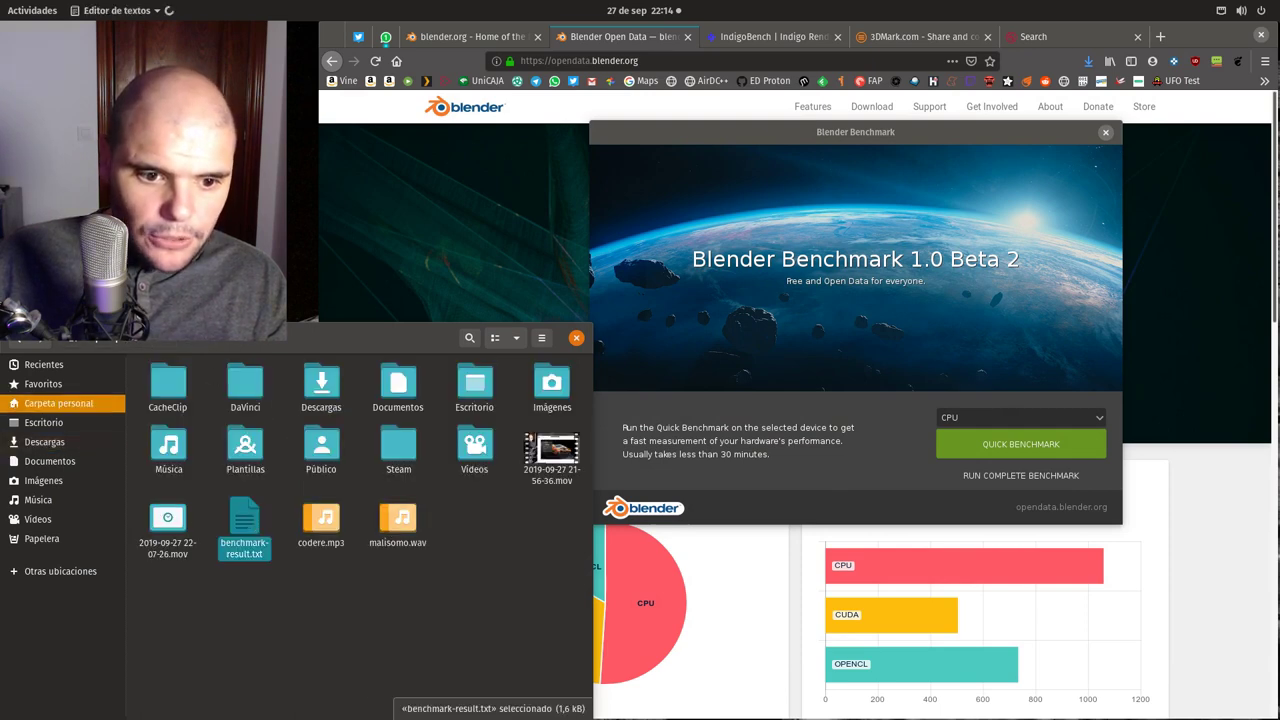
drag(289, 50, 940, 72)
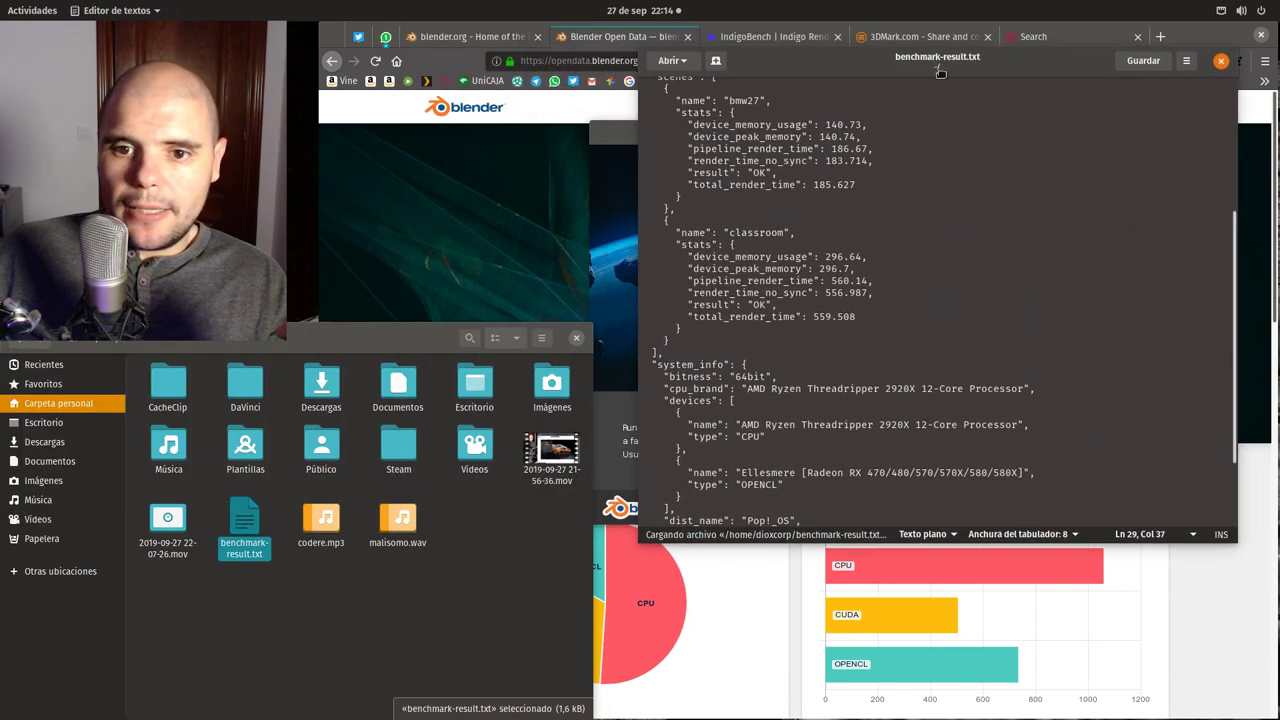
scroll(731, 113, up, 5)
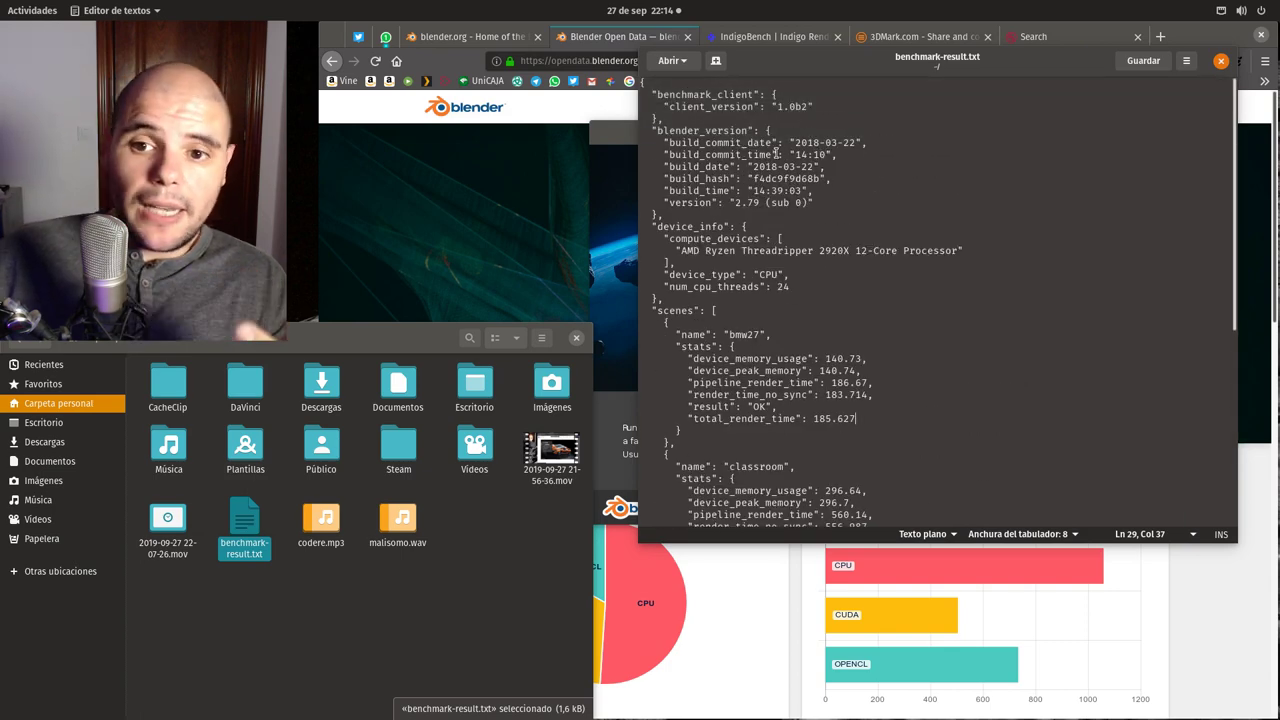
- Review the build date/hash, AMD Ryzen CPU, 24 threads and bmw27 stats, then close the file
drag(761, 178, 803, 190)
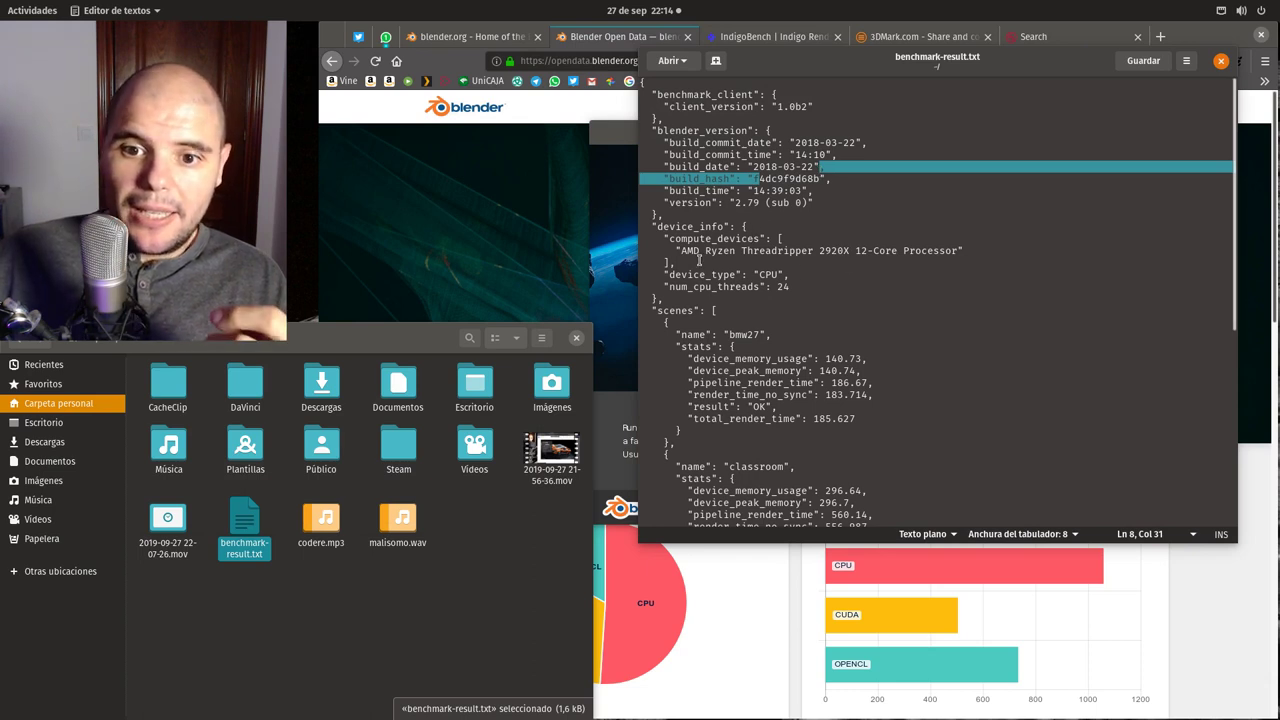
drag(710, 250, 862, 250)
drag(781, 286, 812, 284)
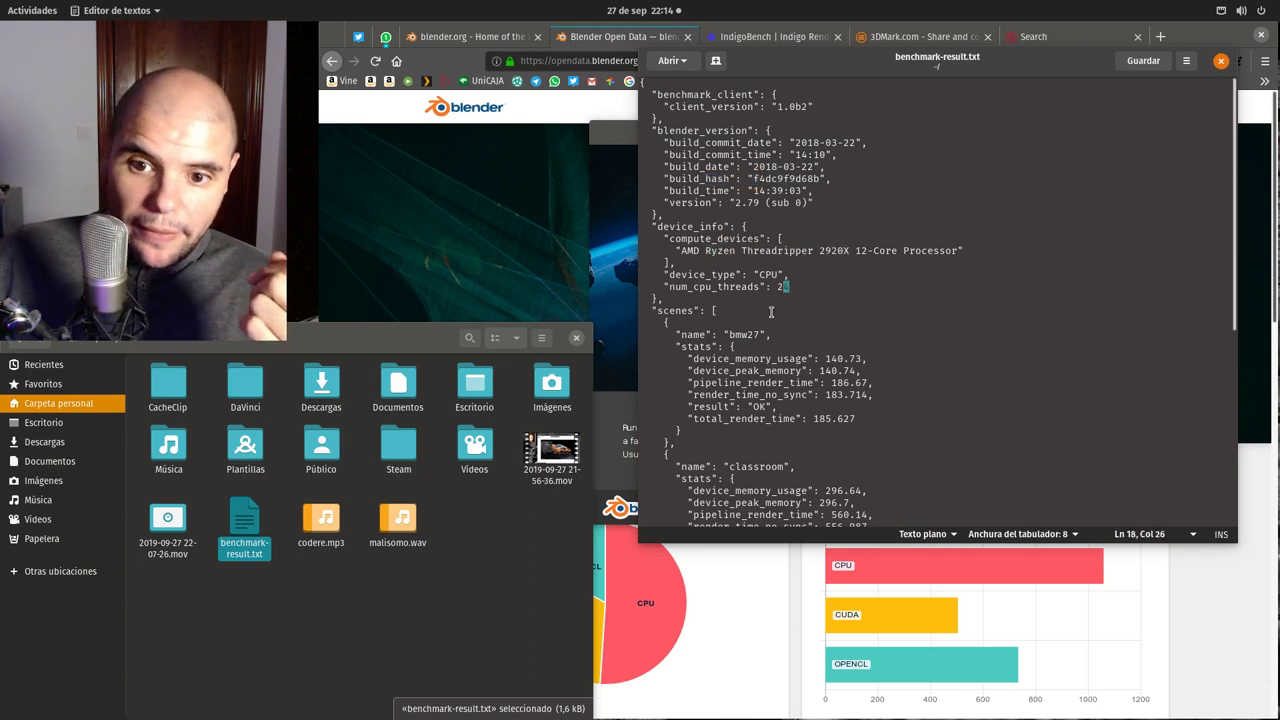
drag(728, 334, 853, 421)
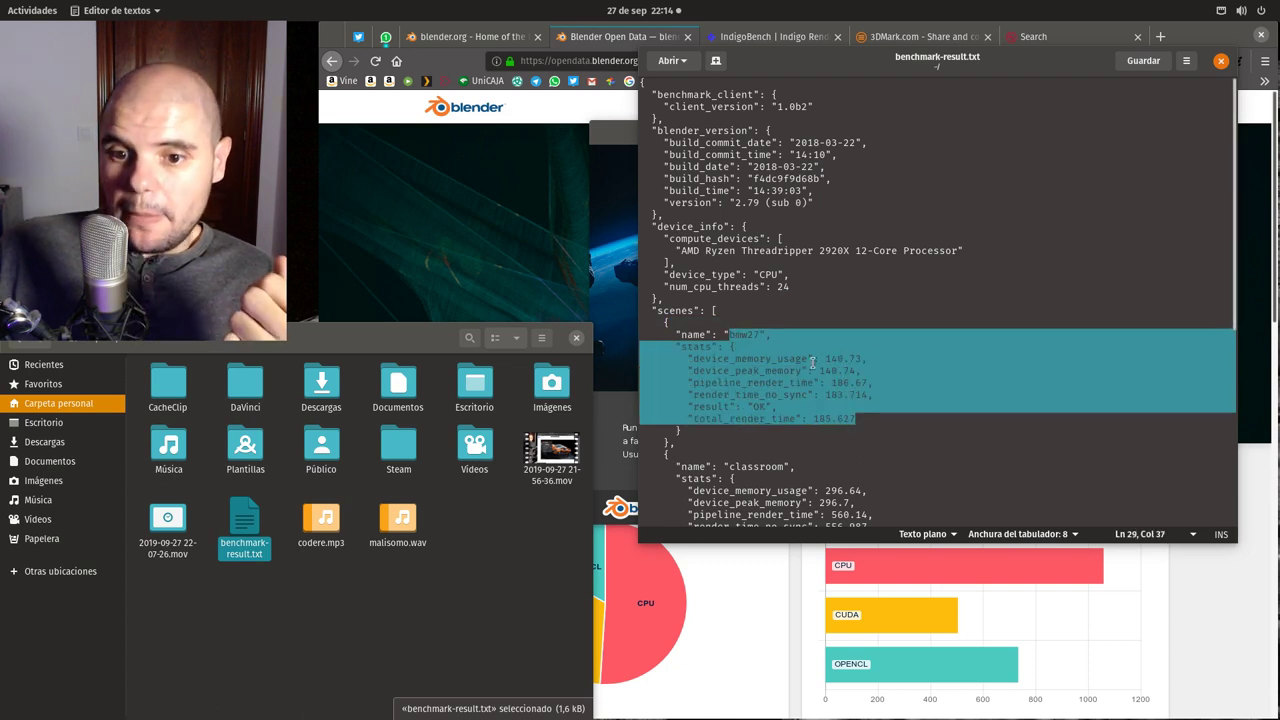
click(760, 356)
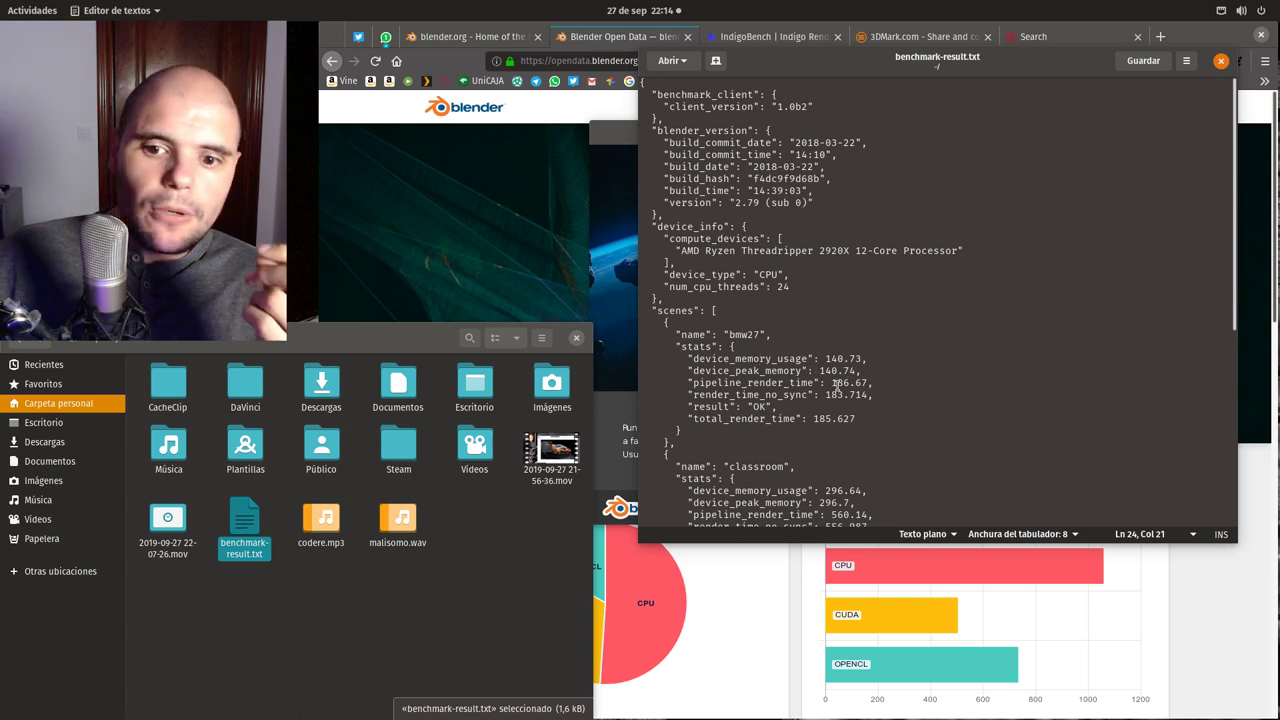
scroll(853, 396, down, 5)
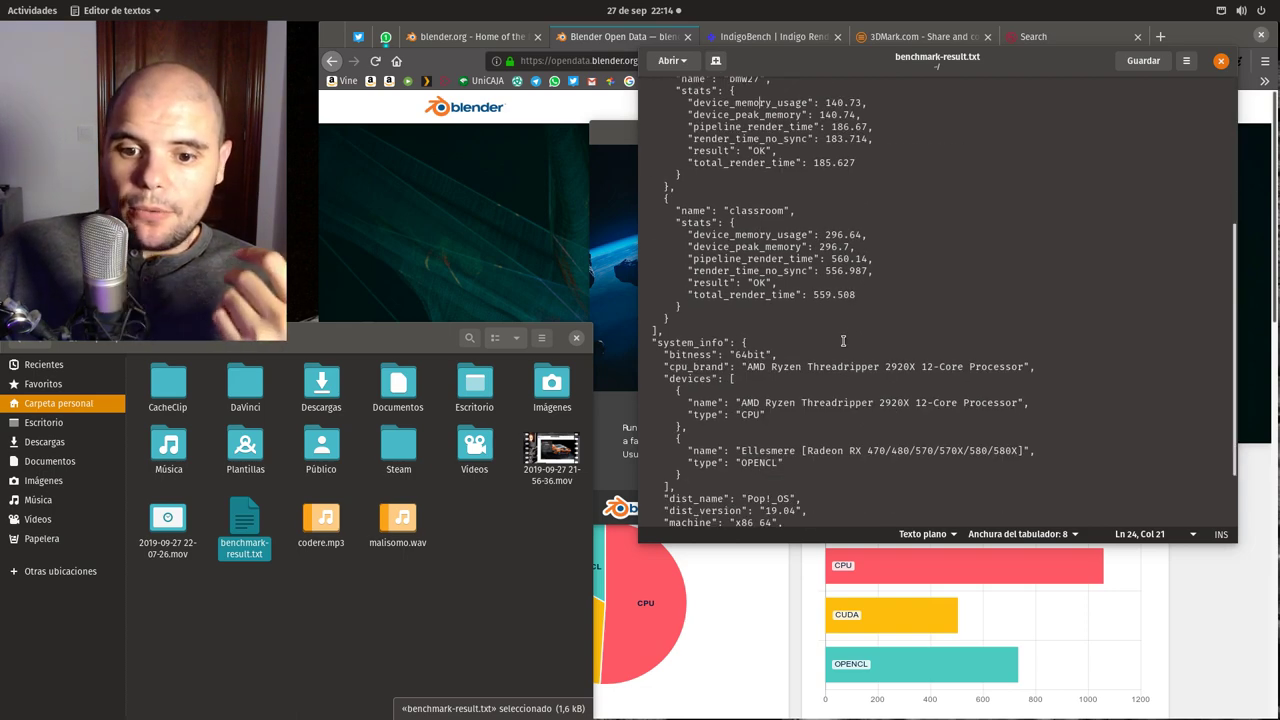
scroll(853, 396, down, 1)
click(1221, 61)
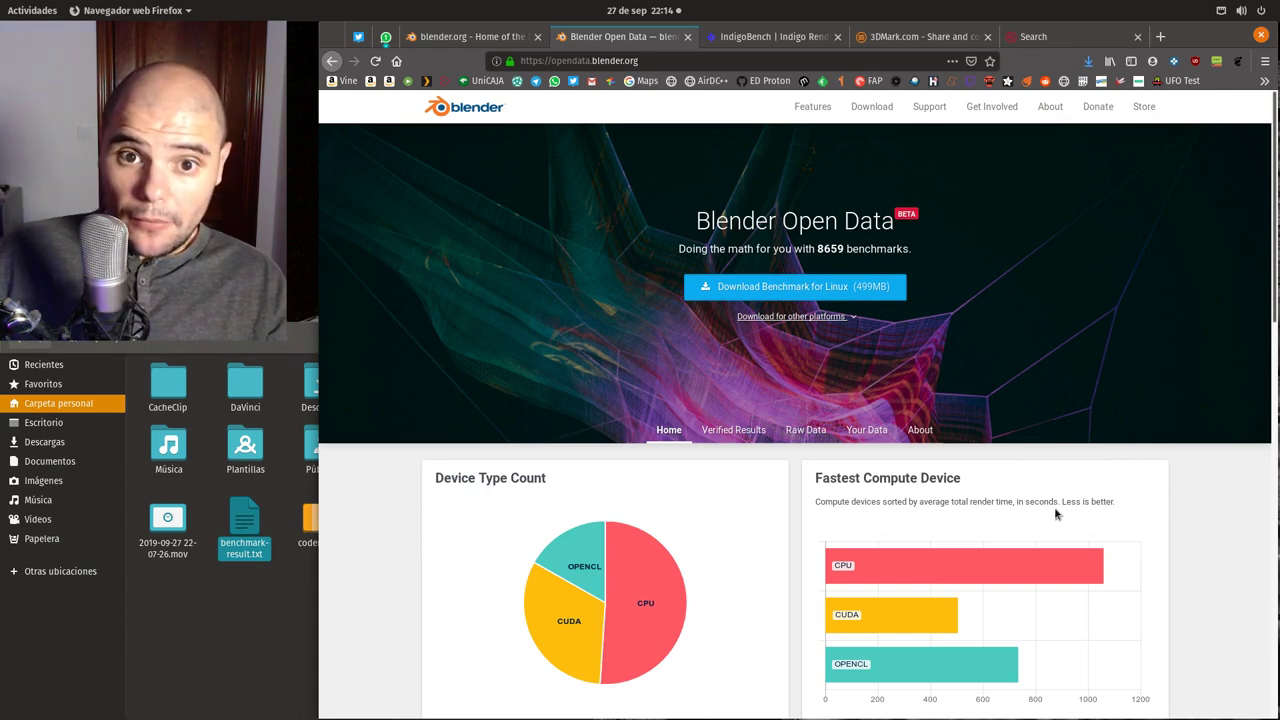
- Scroll the Open Data home page past Fastest CPU/GPU to the Memory and Render Time per Scene charts
scroll(751, 551, down, 4)
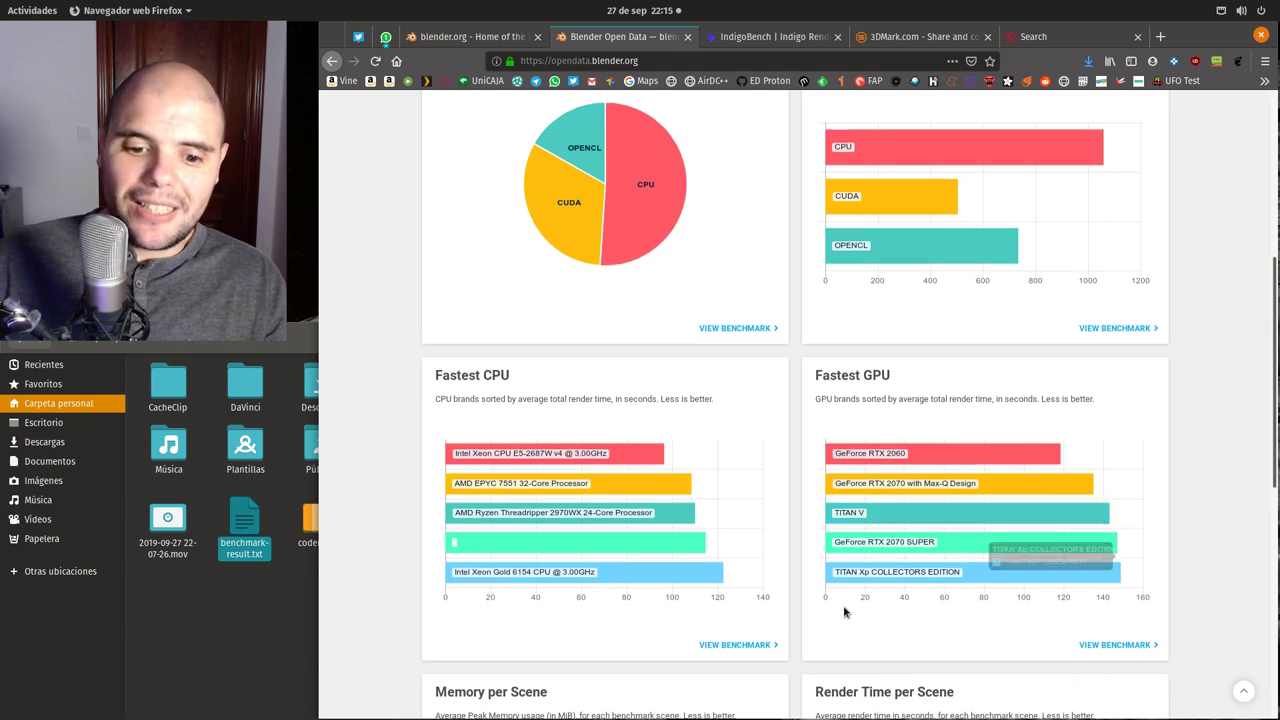
scroll(843, 608, down, 2)
scroll(840, 628, down, 3)
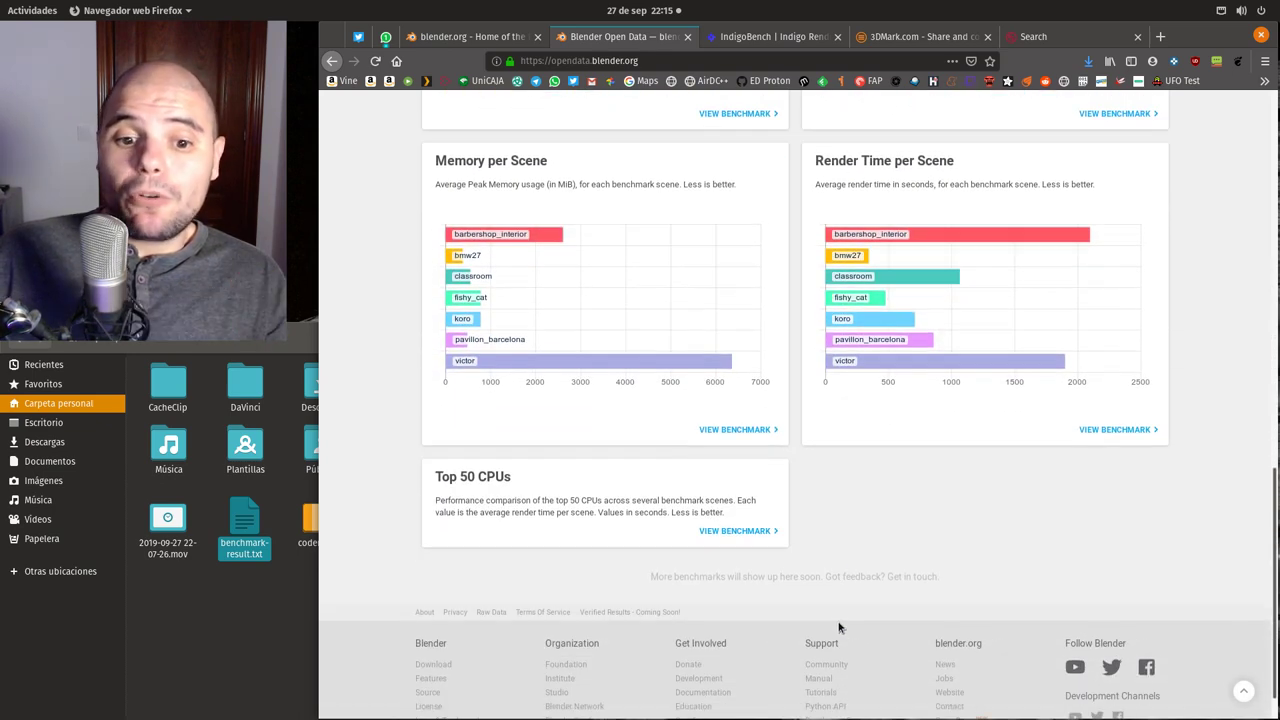
- Open the Top 50 CPUs benchmark comparison table and scroll through its rankings
click(731, 532)
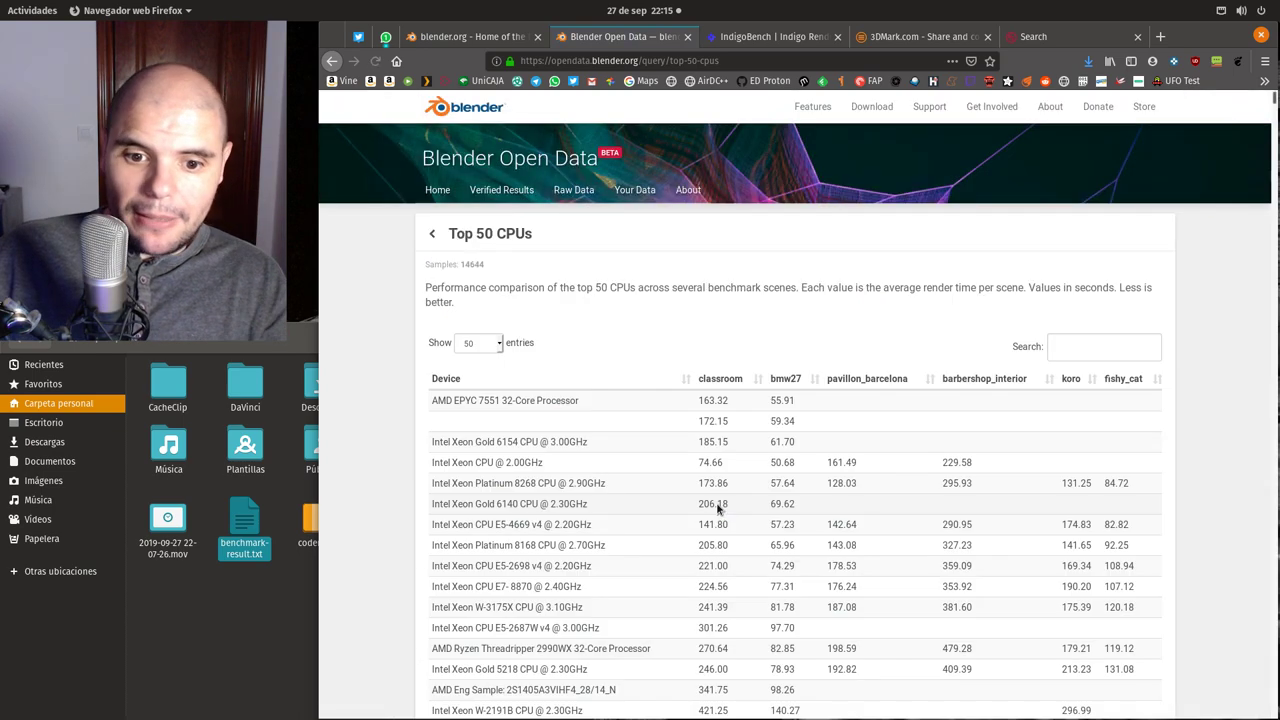
scroll(717, 508, down, 3)
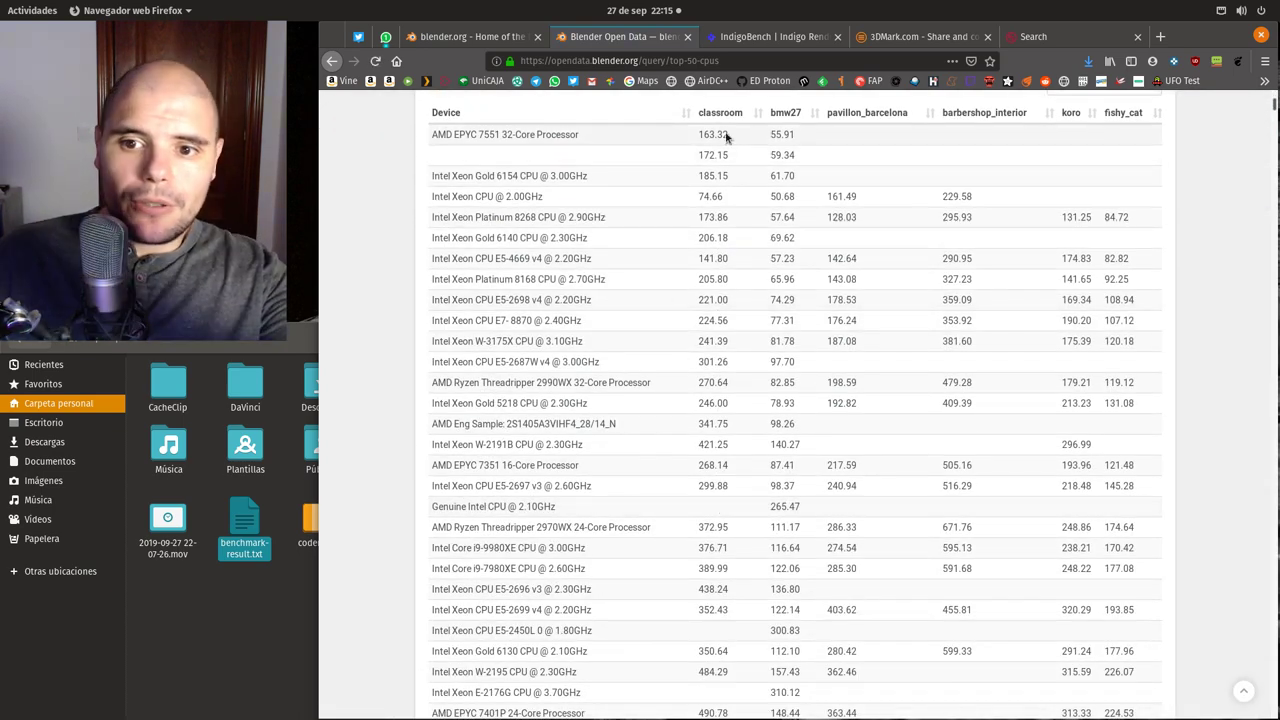
scroll(727, 138, up, 3)
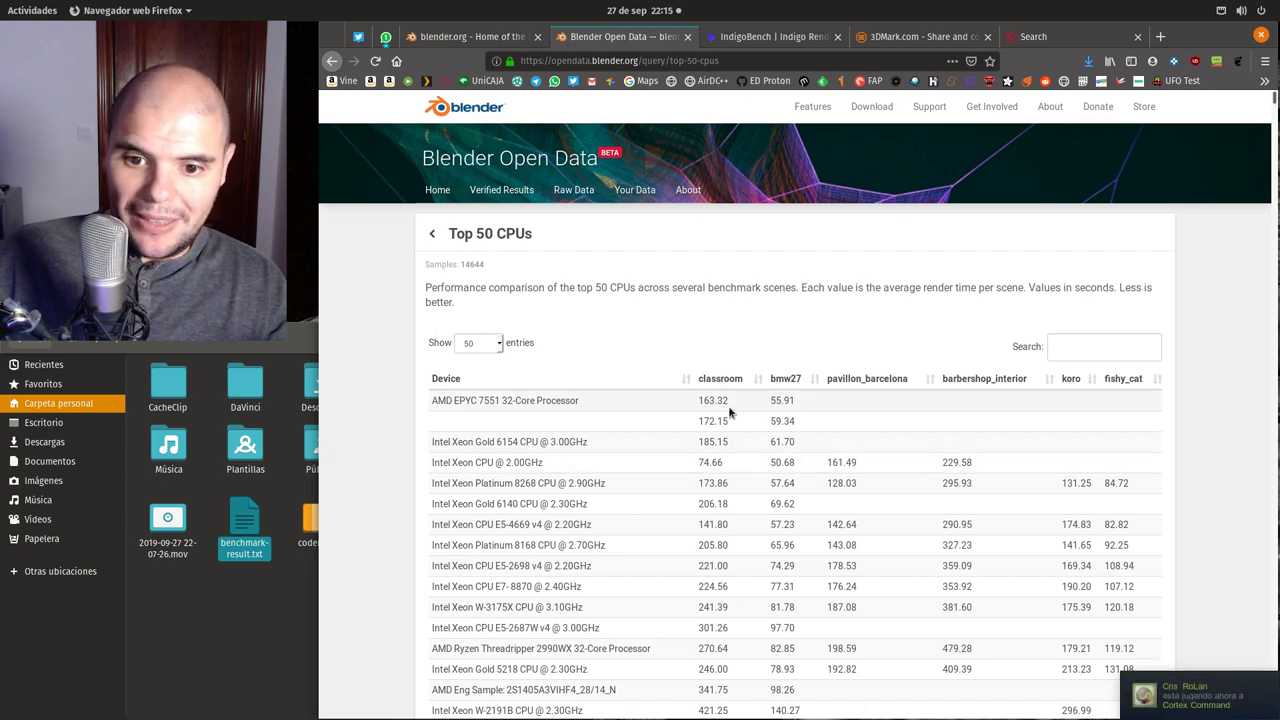
scroll(695, 428, down, 1)
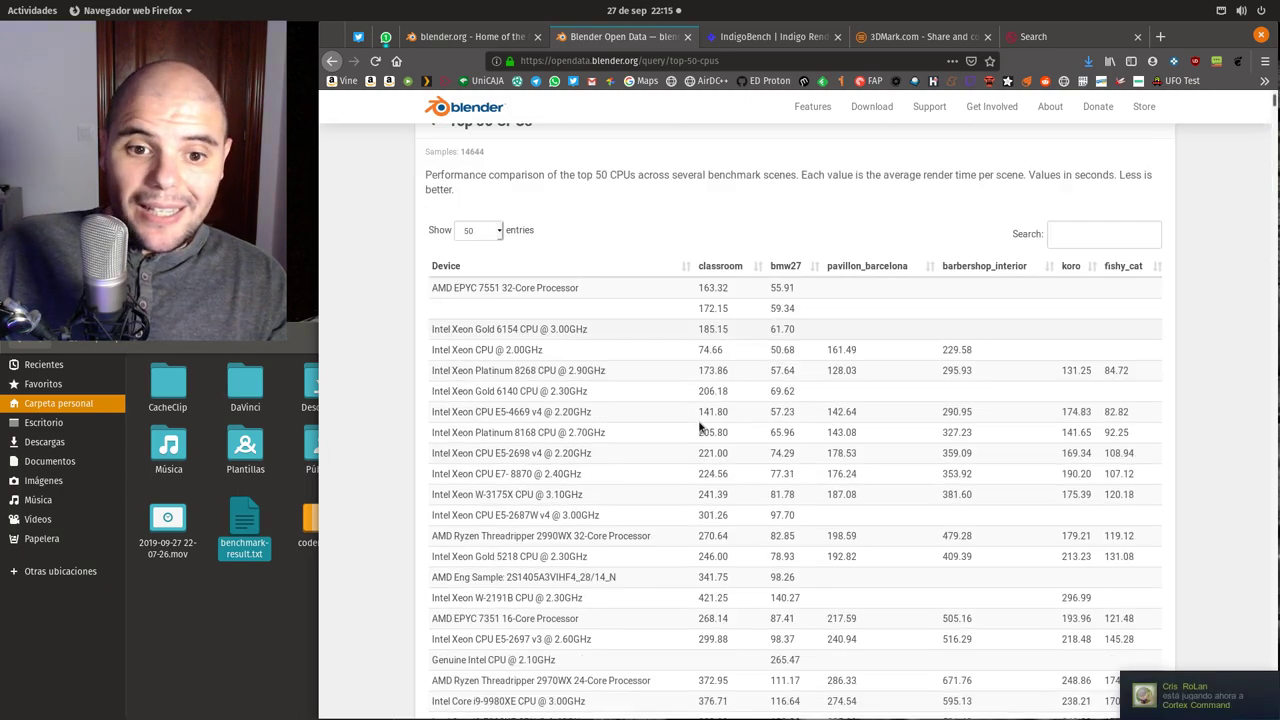
scroll(700, 422, down, 4)
- Trim the address to opendata.blender.org and load the Open Data home page
click(483, 40)
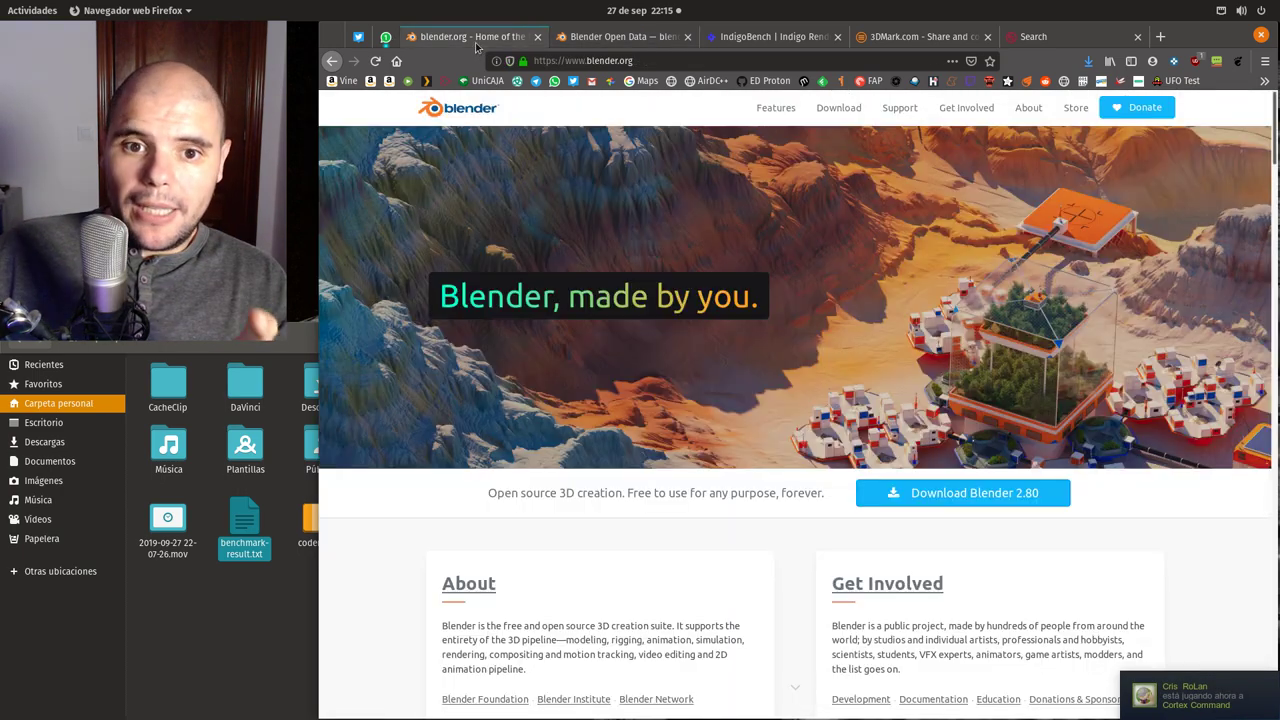
click(592, 40)
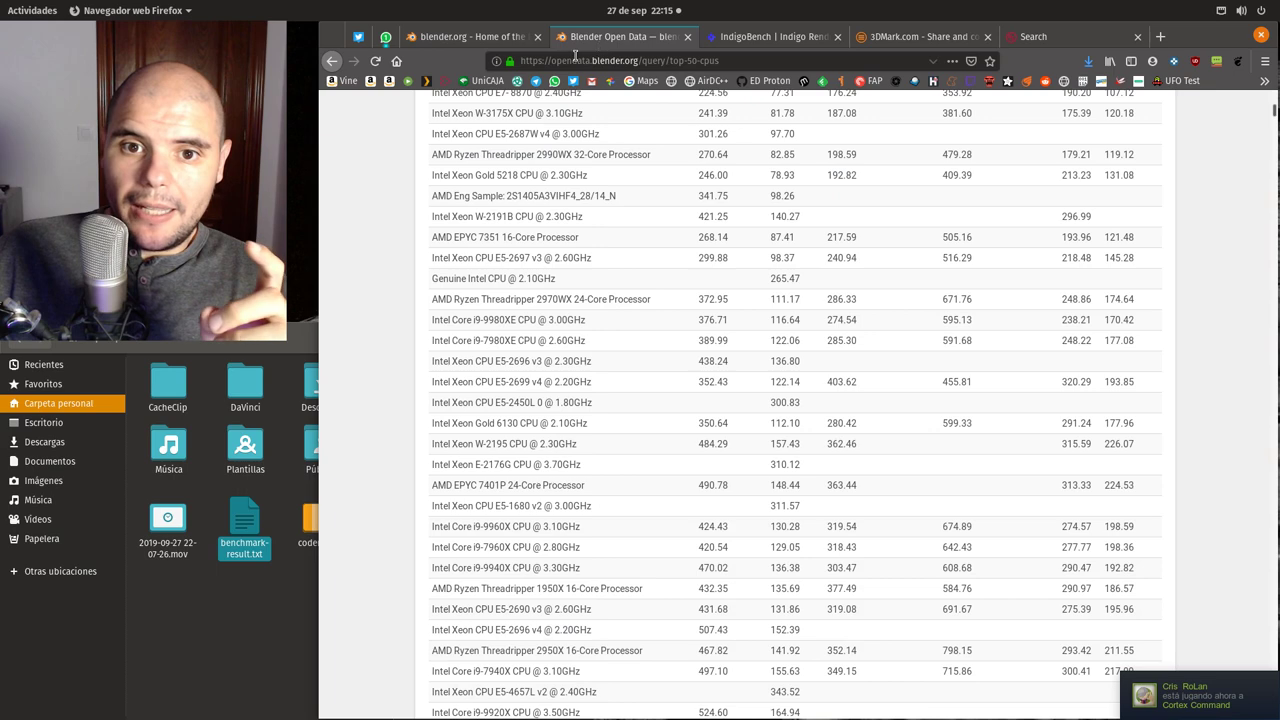
click(647, 58)
key(shift+End)
key(BackSpace)
key(Return)
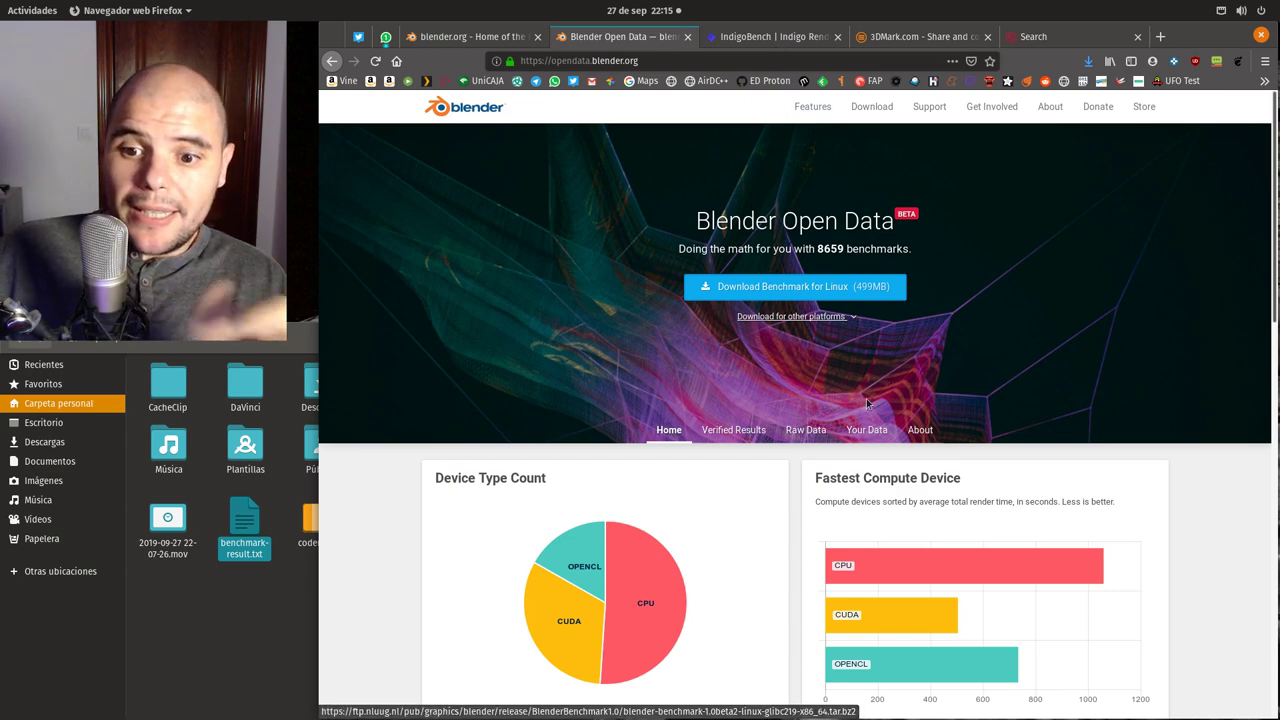
- Go to mydata.blender.org through the Your Data link to list the three submitted benchmarks
click(866, 431)
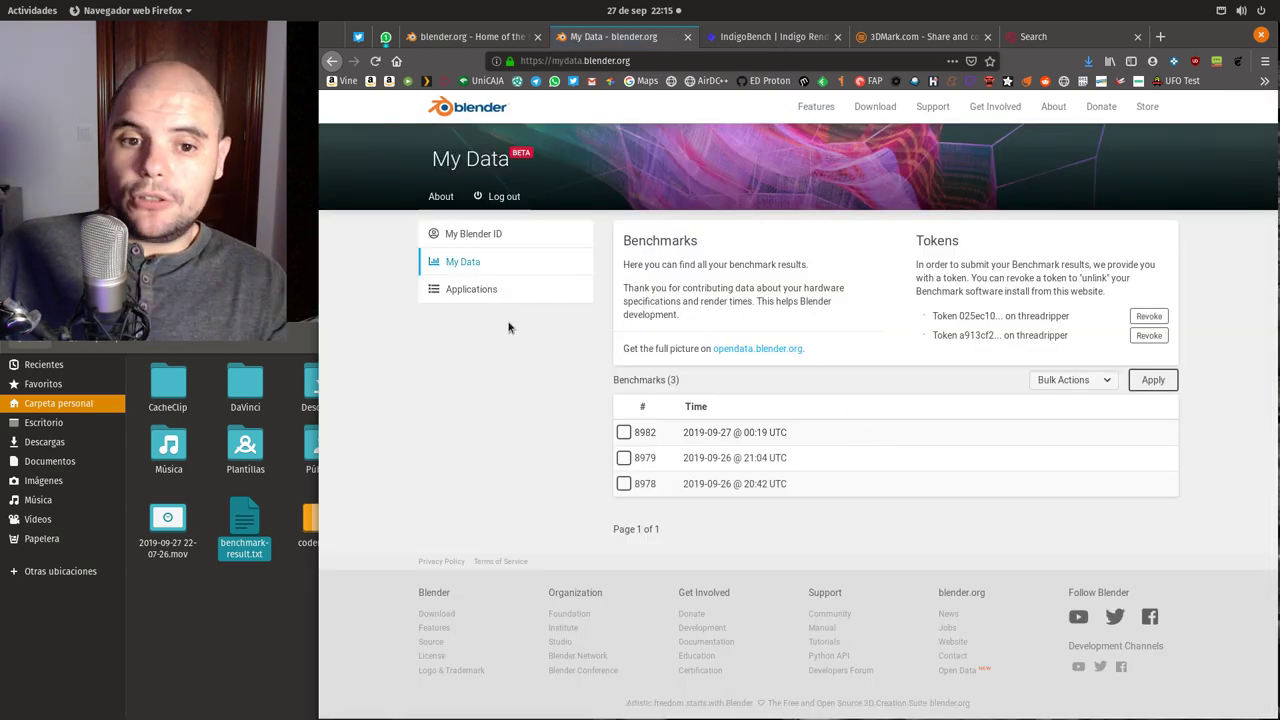